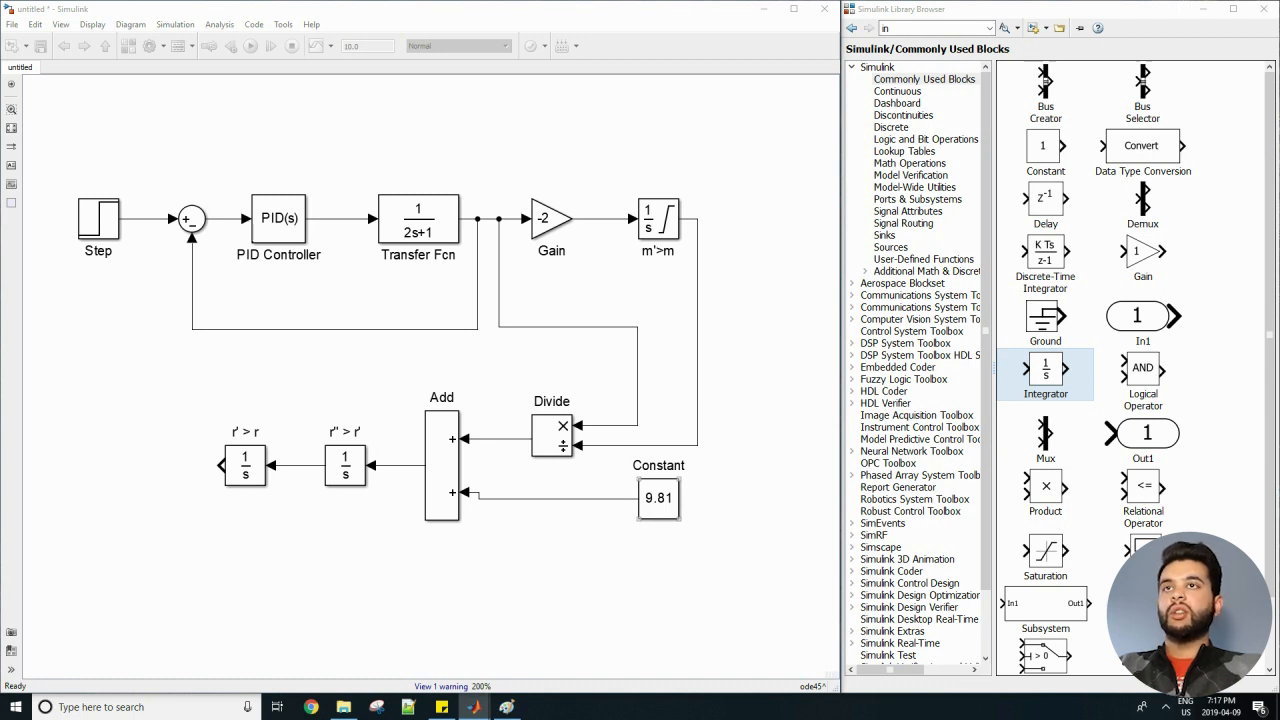
Search the block library for "function" and place an Fcn block beside the r' > r integrator's output.
scroll(463, 602, "up", 2)
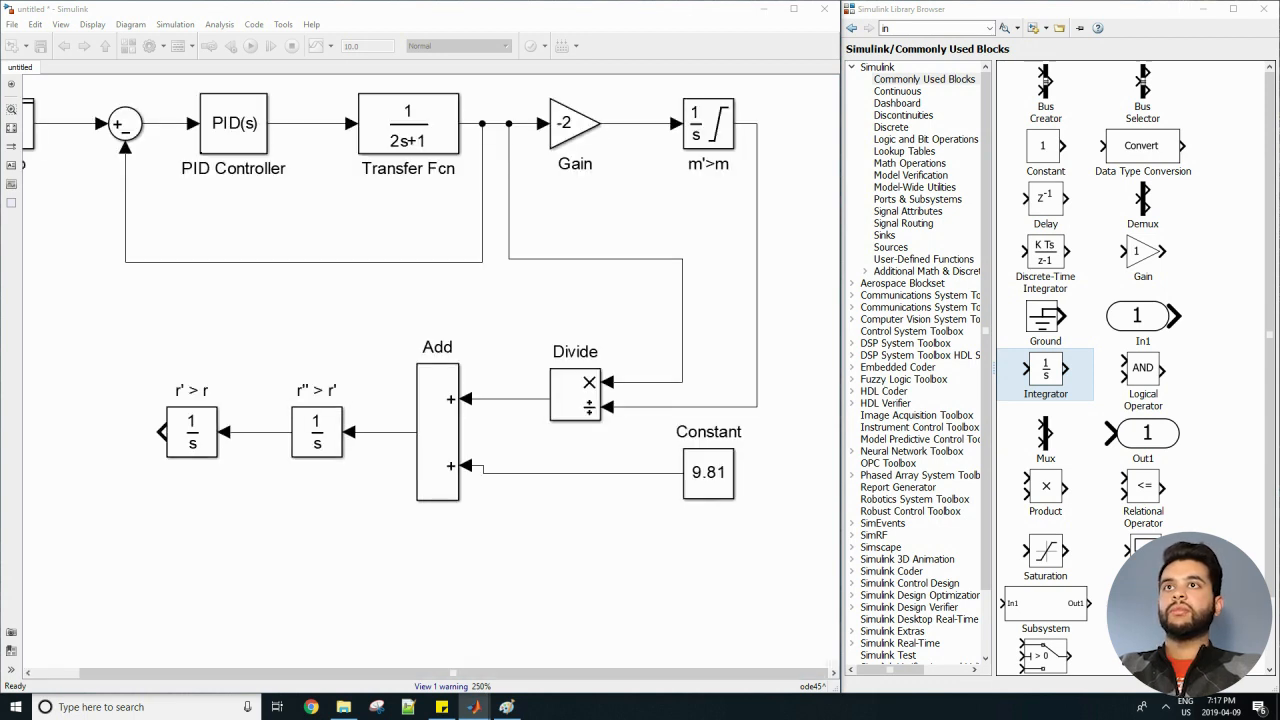
scroll(459, 596, "down", 1)
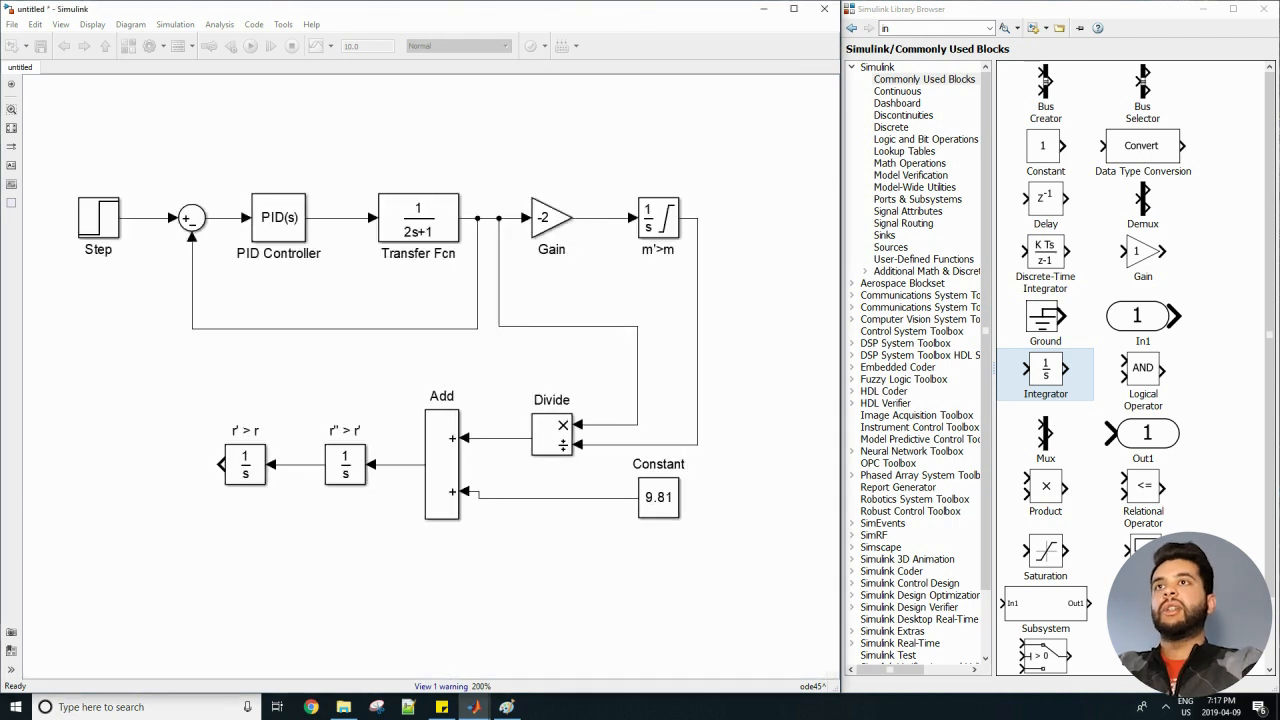
left_click_drag(459, 596, 512, 576)
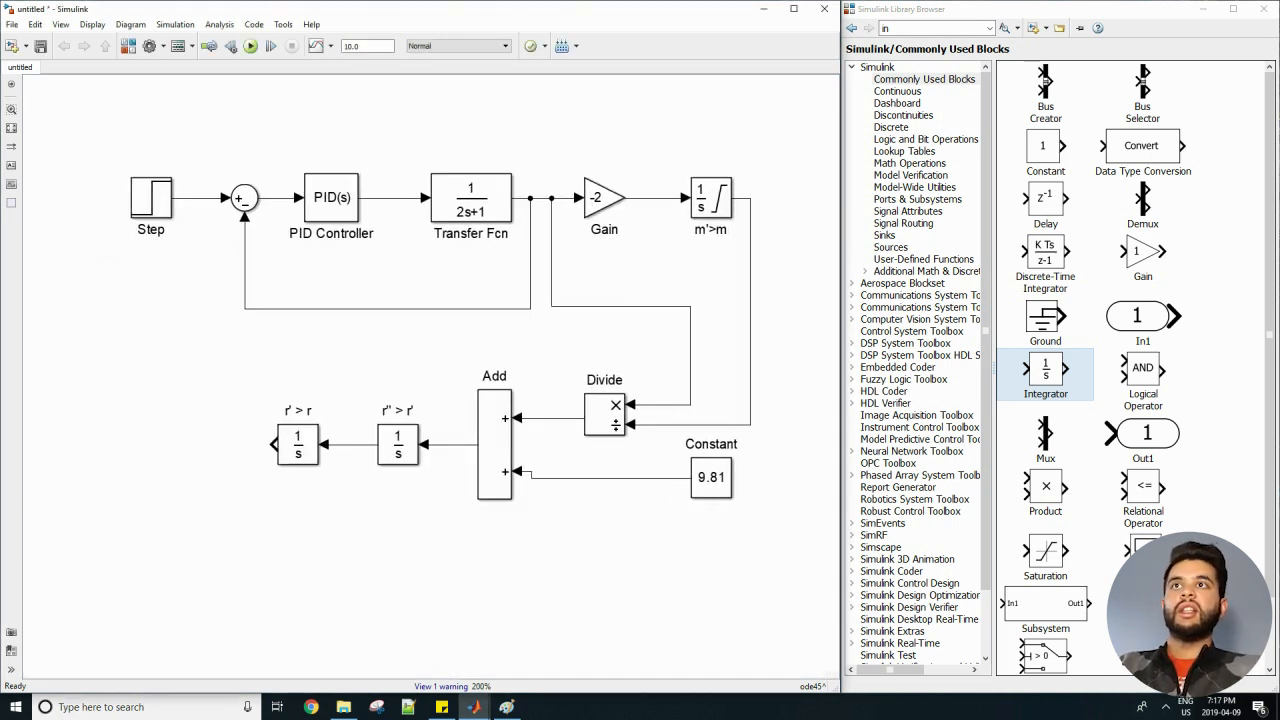
double_click(915, 28)
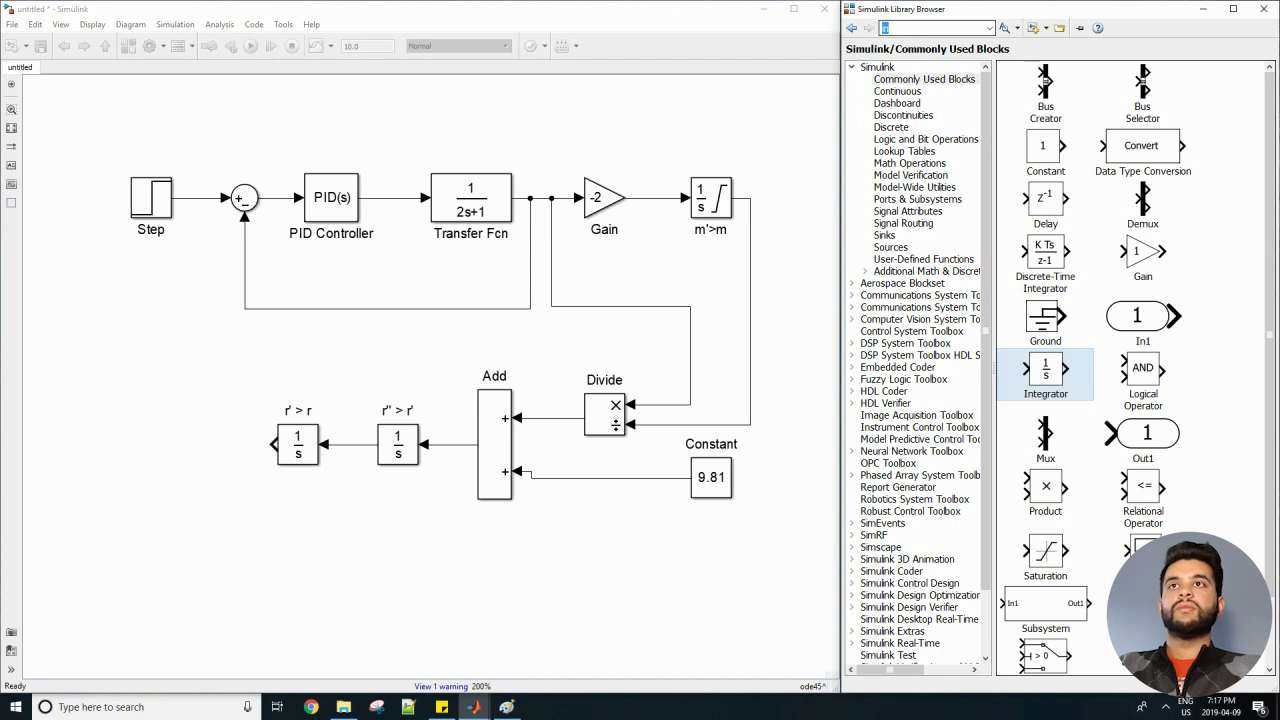
type("function")
key("Return")
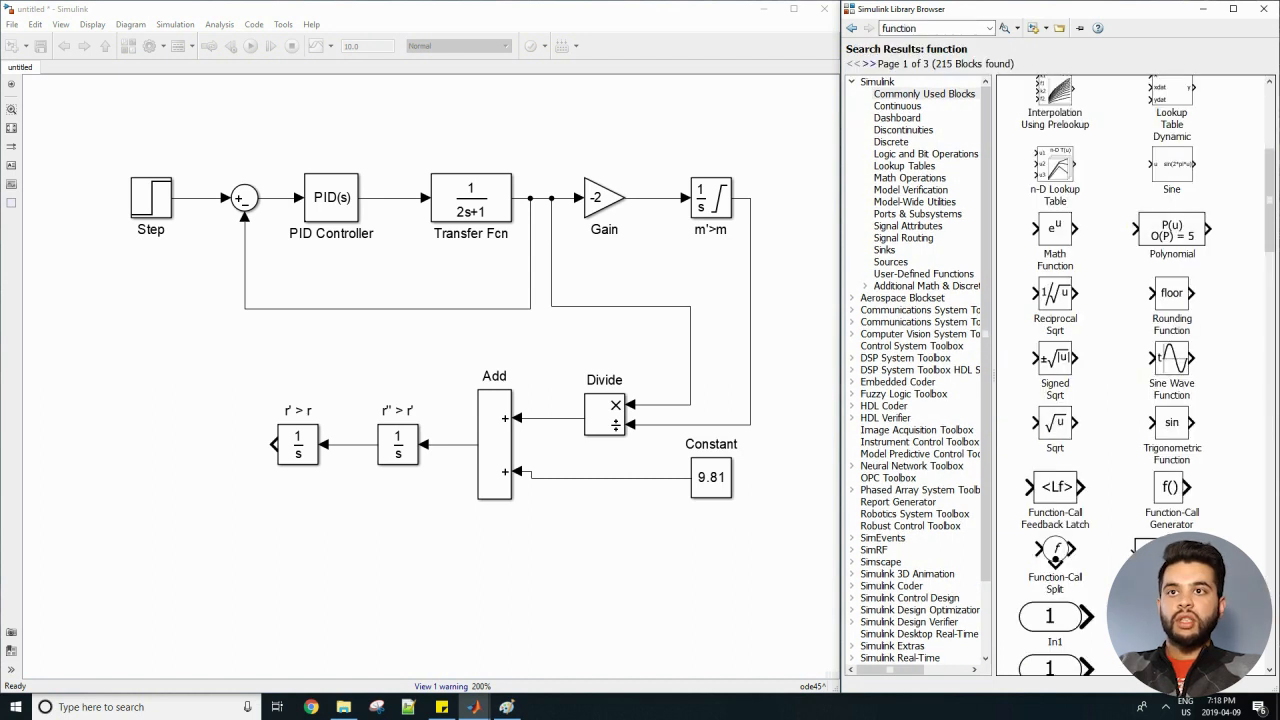
scroll(1135, 370, "down", 10)
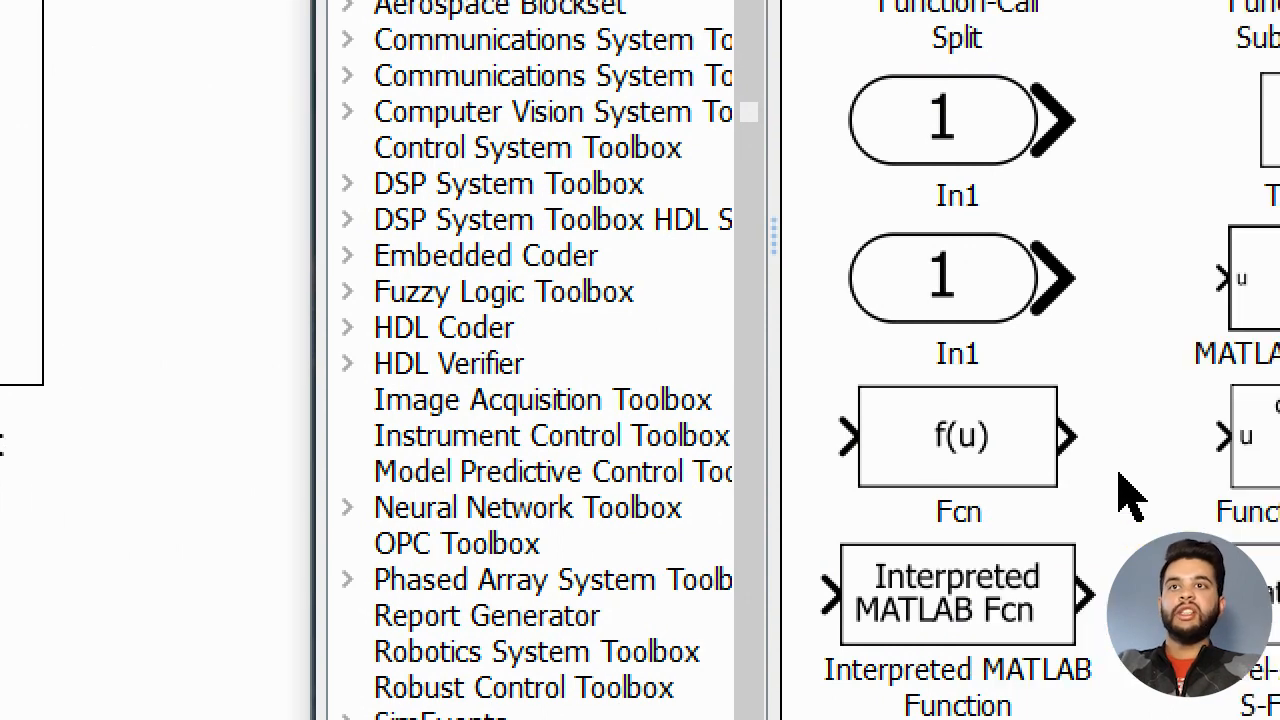
left_click(991, 443)
left_click_drag(1055, 441, 191, 444)
Set the Fcn block's expression to 20000-u and connect the r' > r integrator's output to its input.
double_click(191, 444)
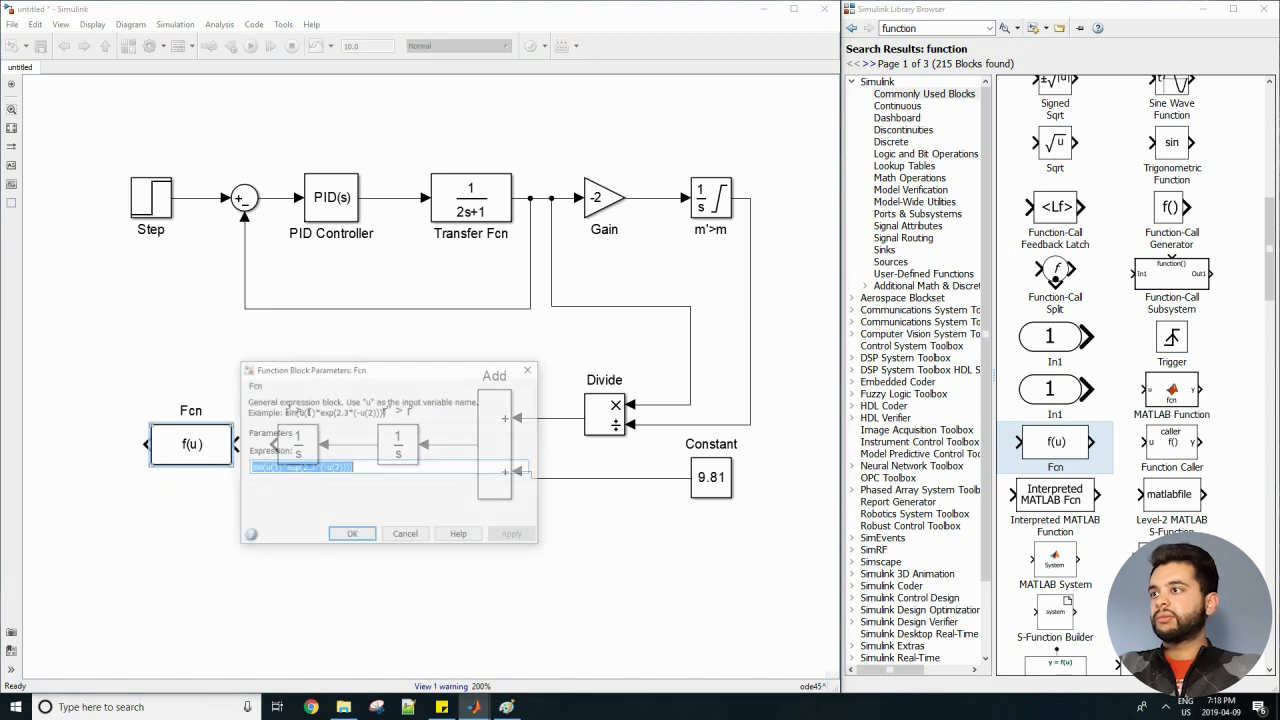
type("2000")
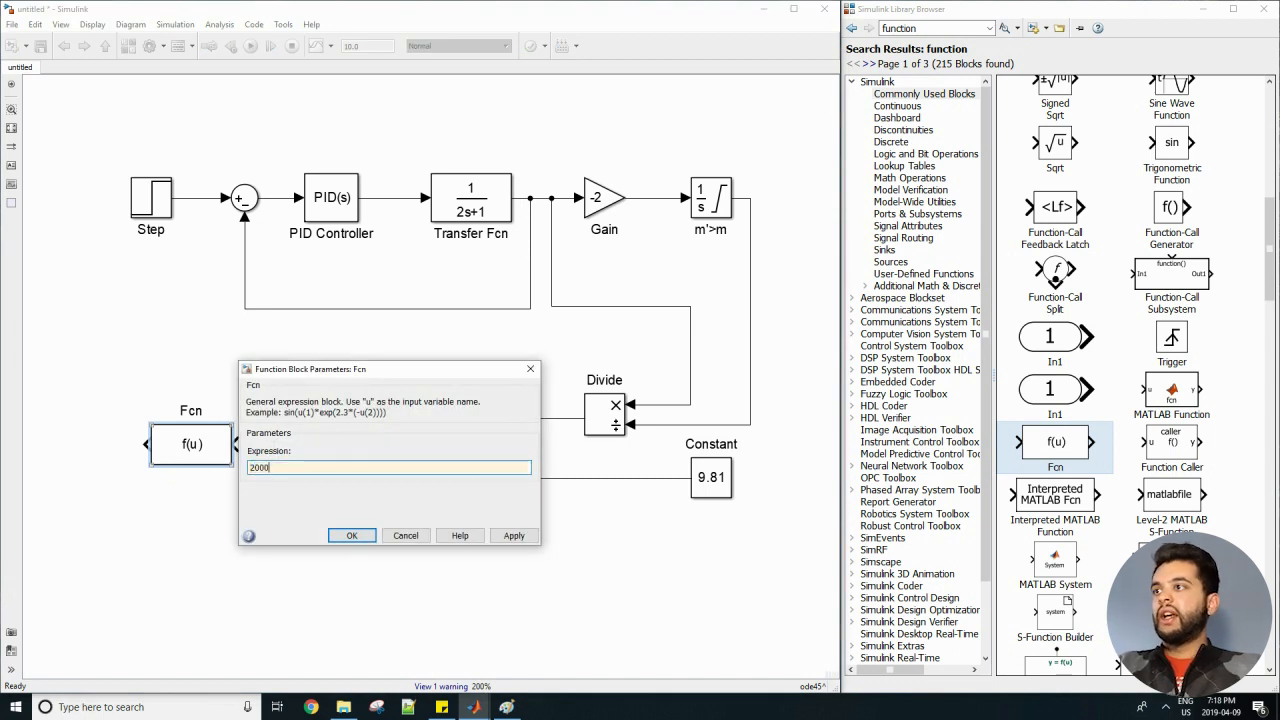
type("0-u")
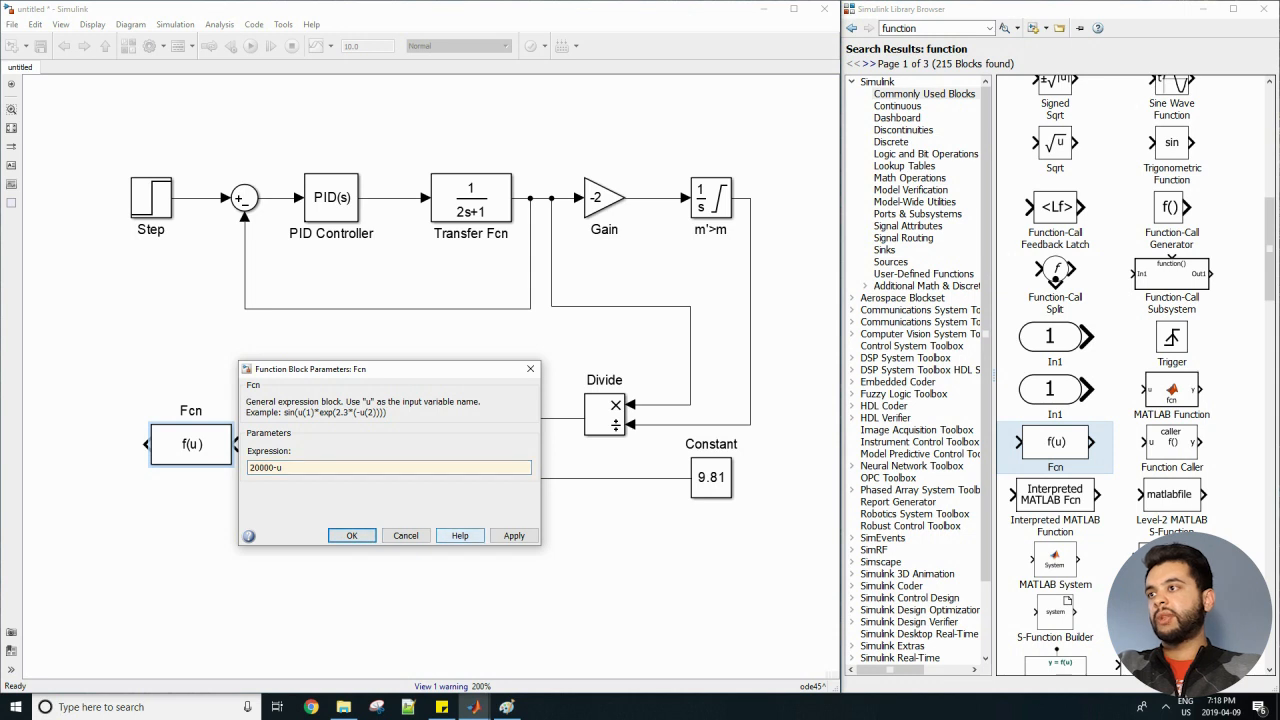
left_click(514, 535)
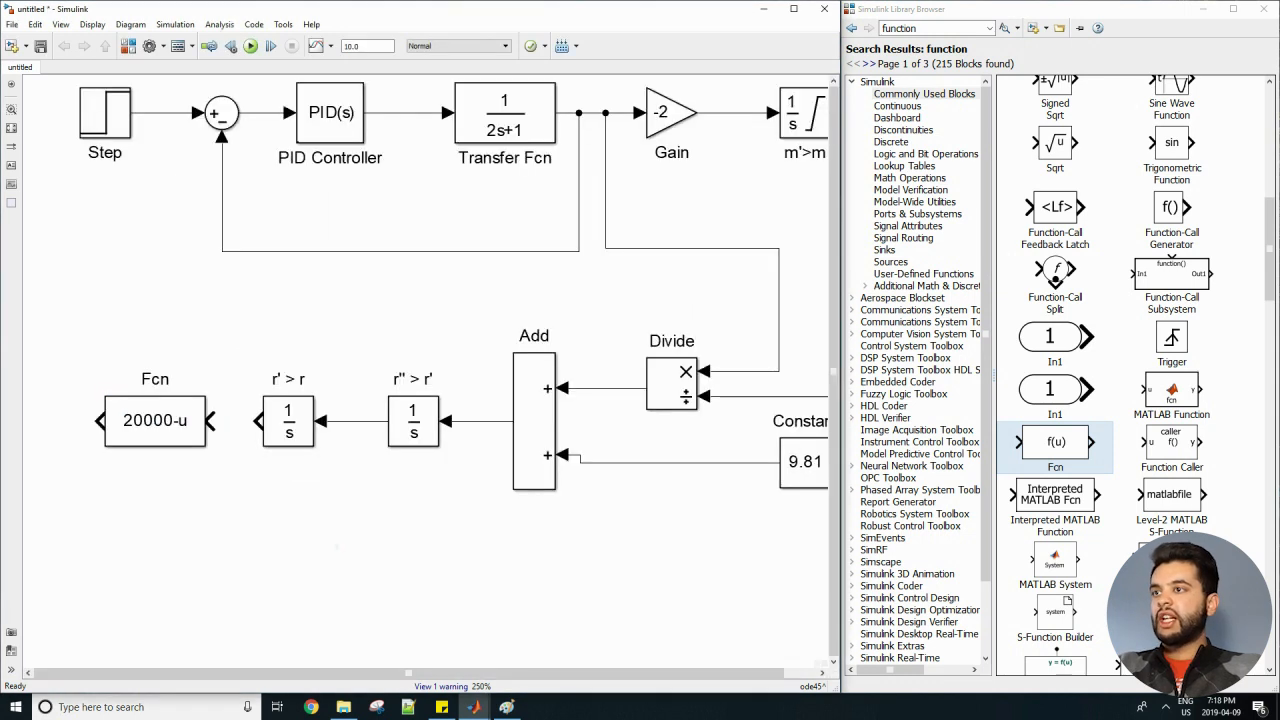
scroll(309, 531, "down", 2)
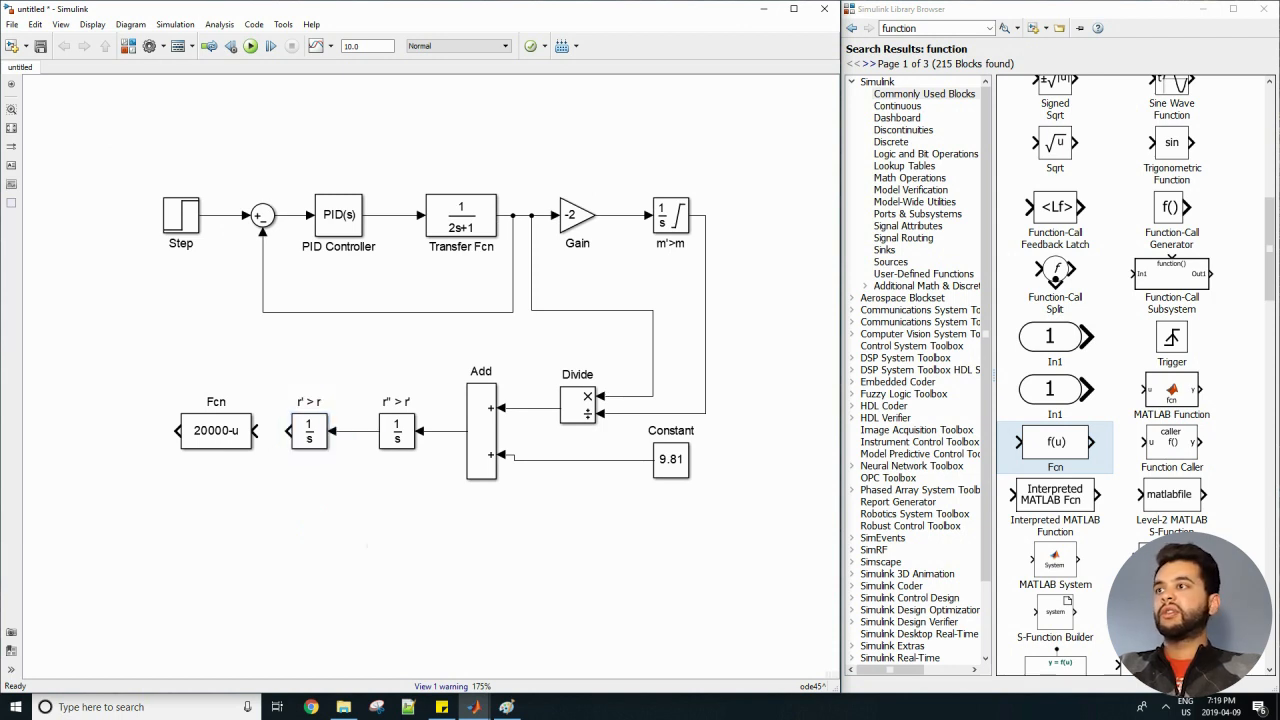
left_click_drag(289, 431, 256, 431)
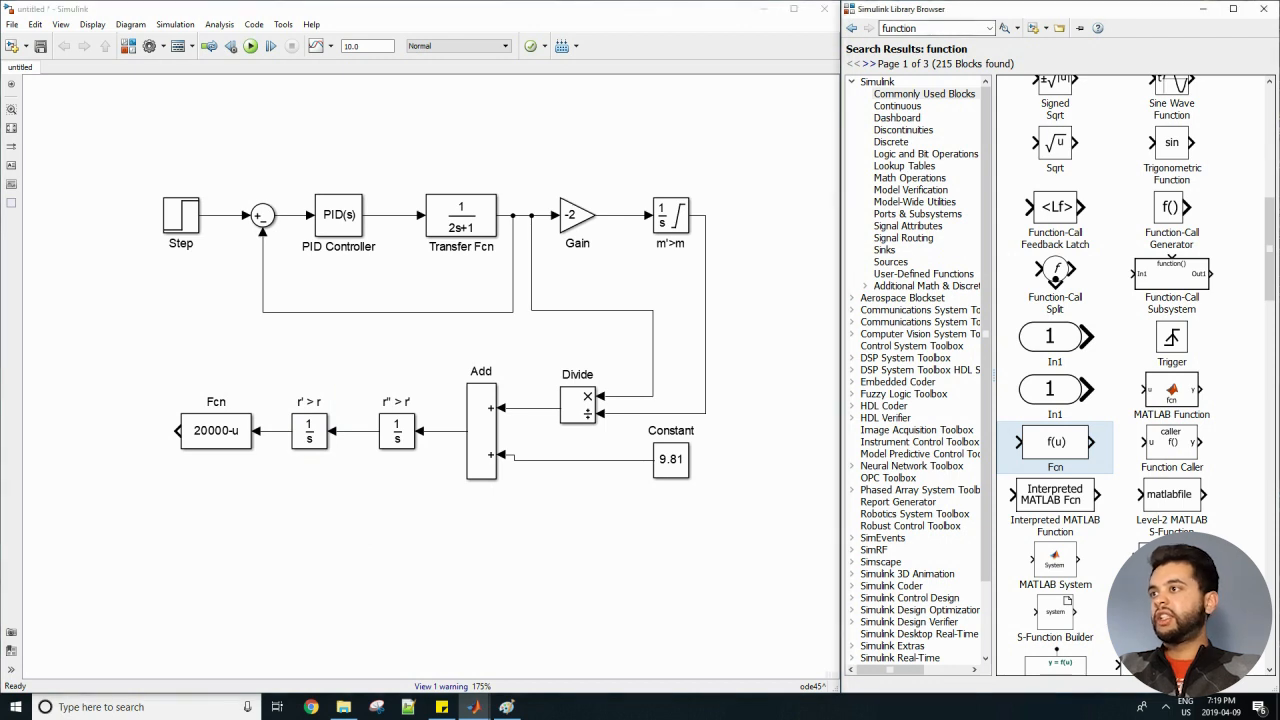
Search the block library for "compare" and place a Compare To Zero block below the r' > r integrator.
double_click(910, 28)
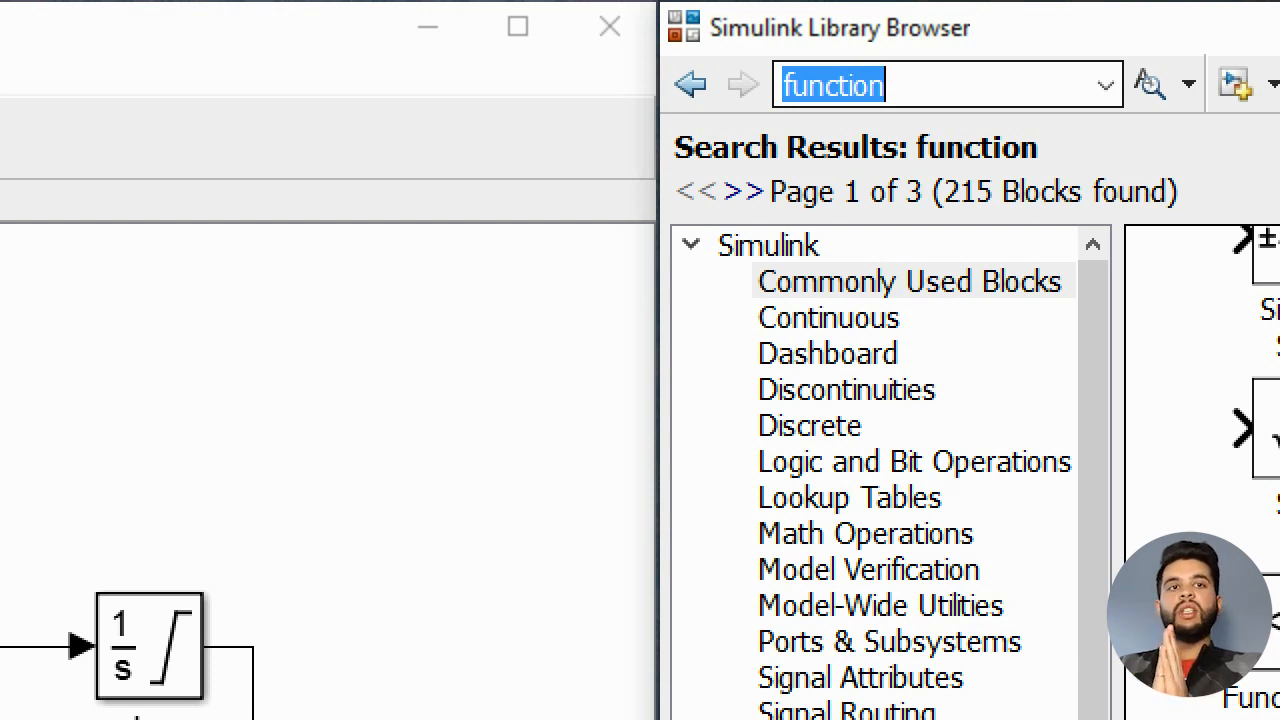
type("compare")
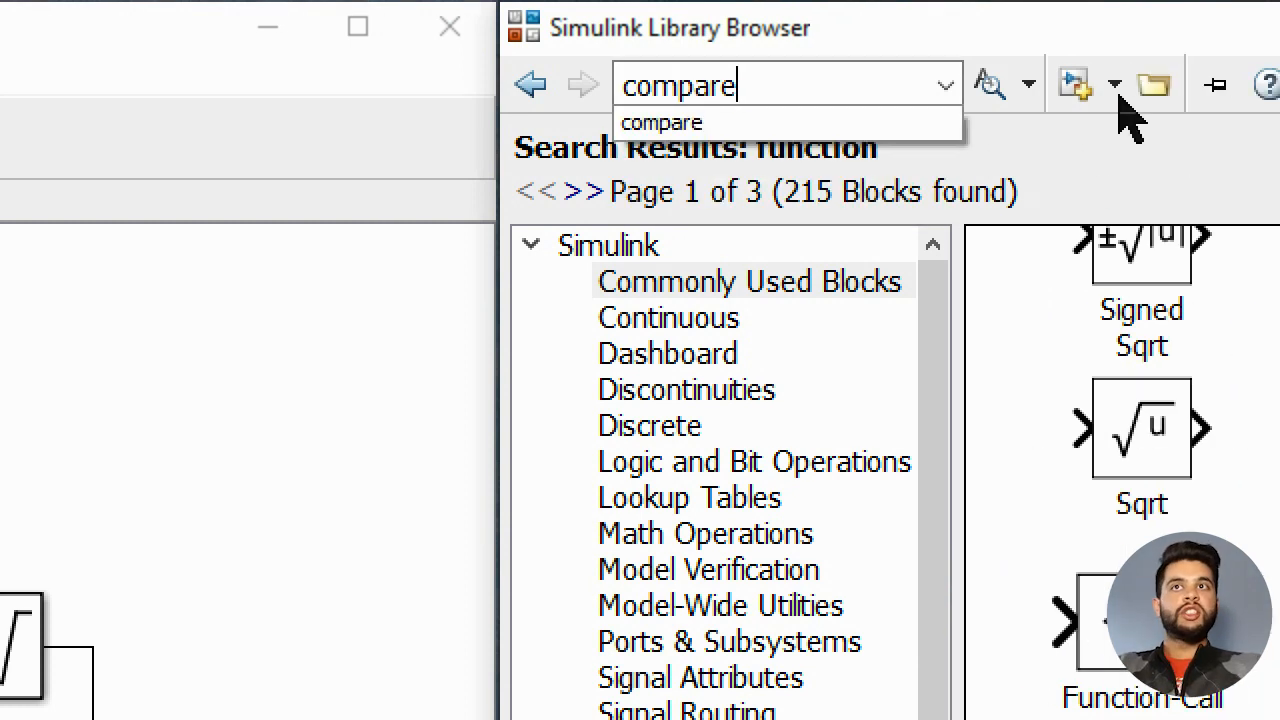
left_click(1165, 84)
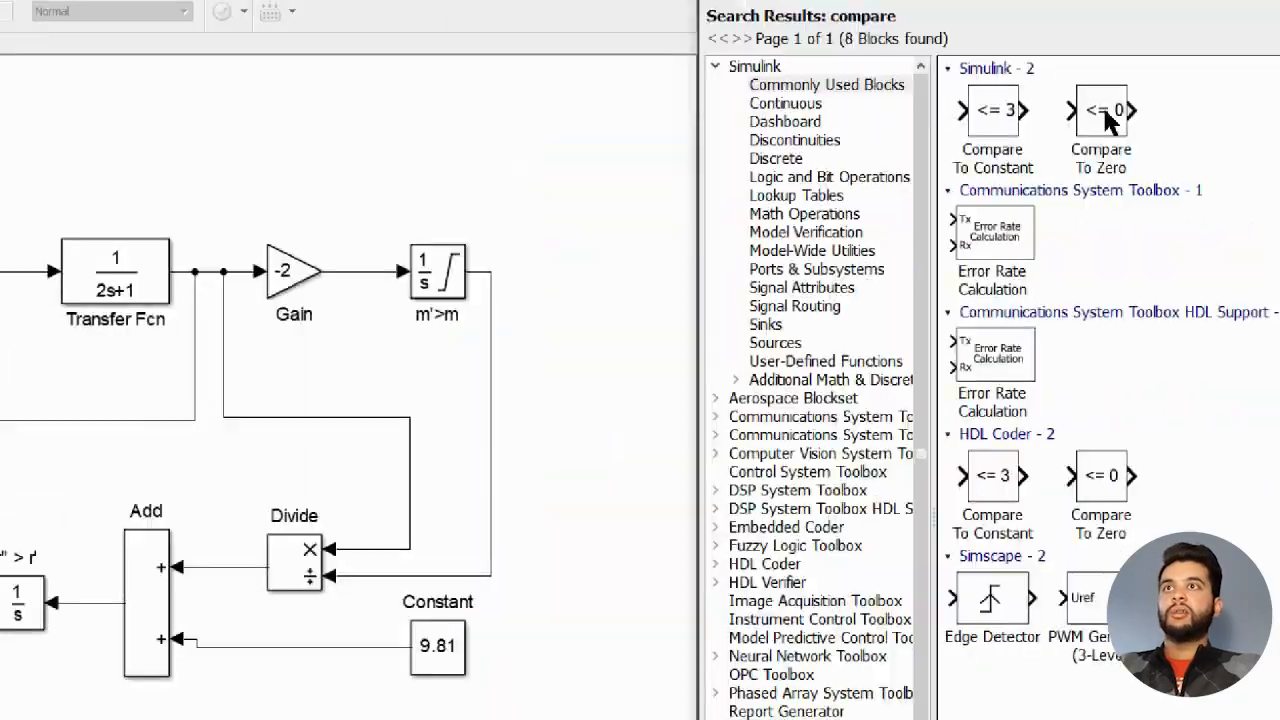
left_click_drag(1121, 104, 327, 523)
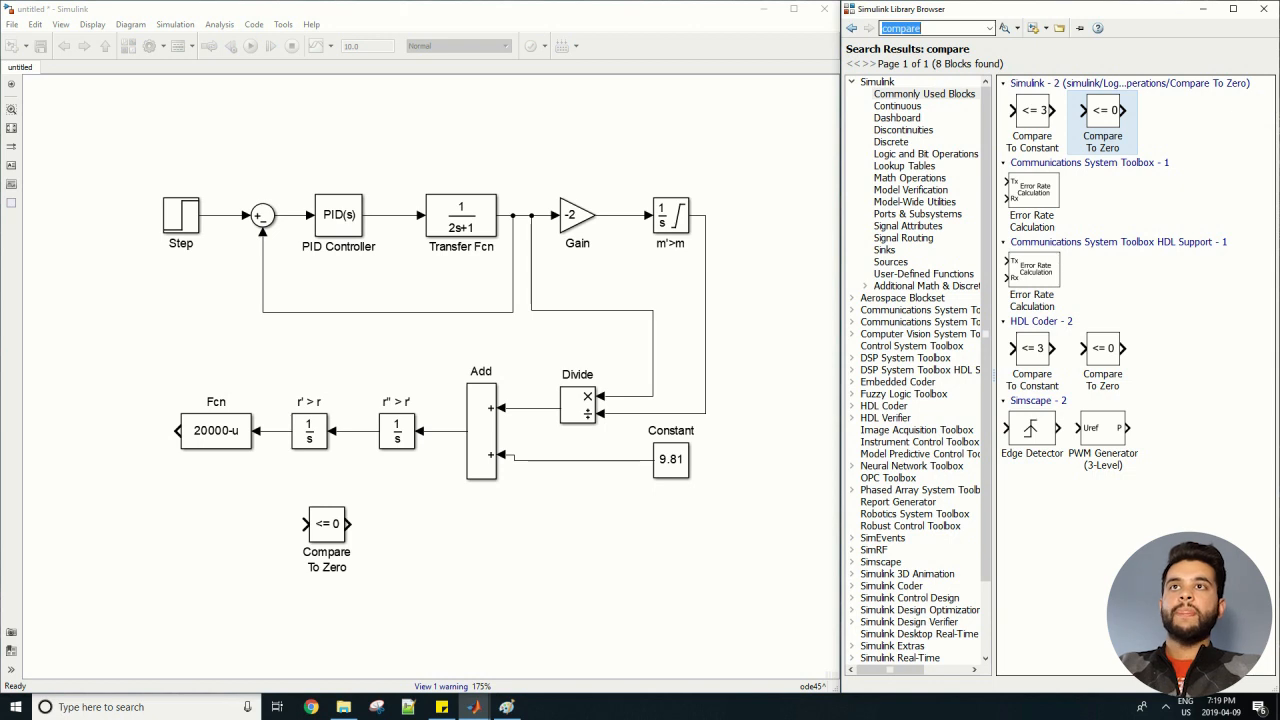
Search the block library for "stop", place a Stop Simulation block beside Compare To Zero, and connect the two.
type("STOP")
key("Return")
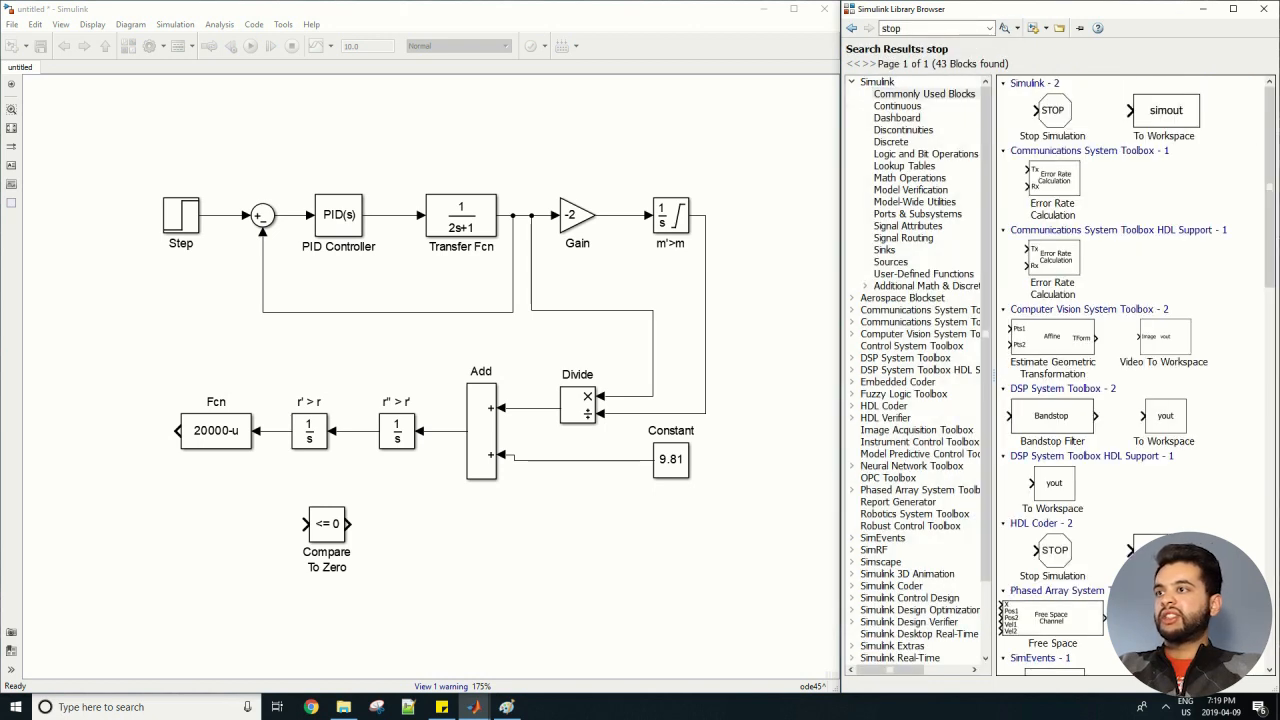
left_click_drag(1052, 110, 435, 524)
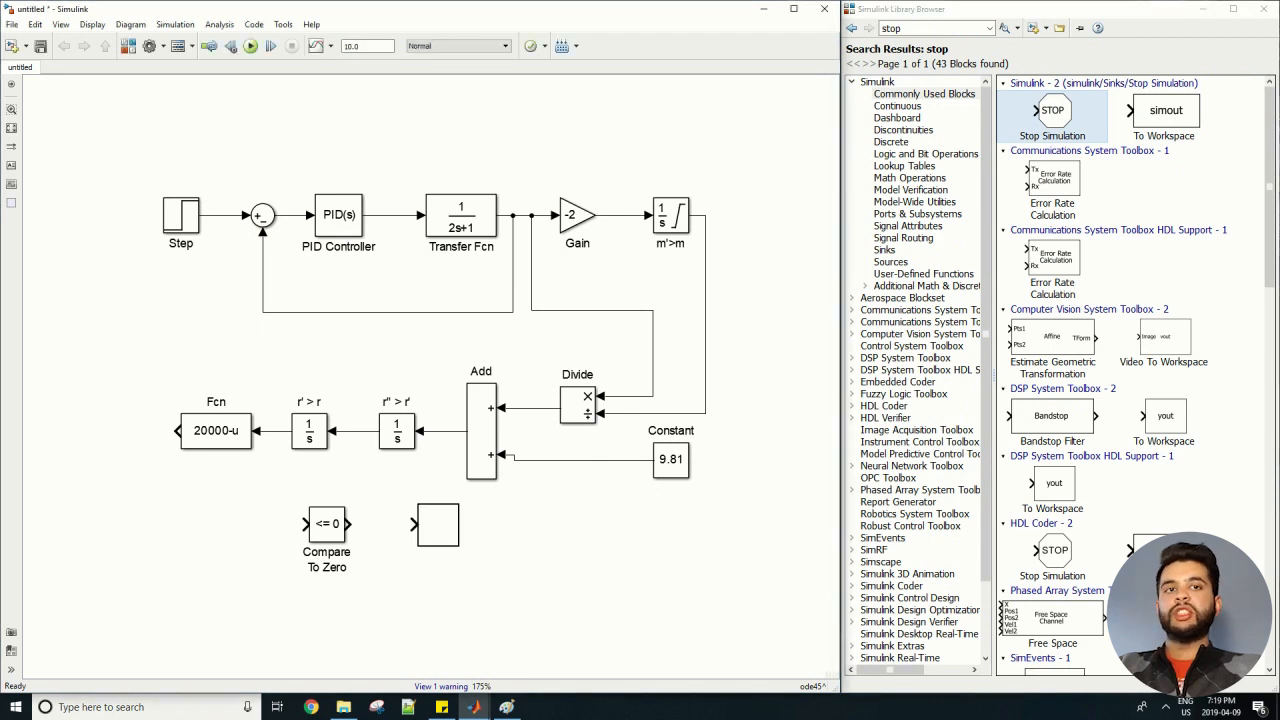
left_click_drag(352, 523, 413, 523)
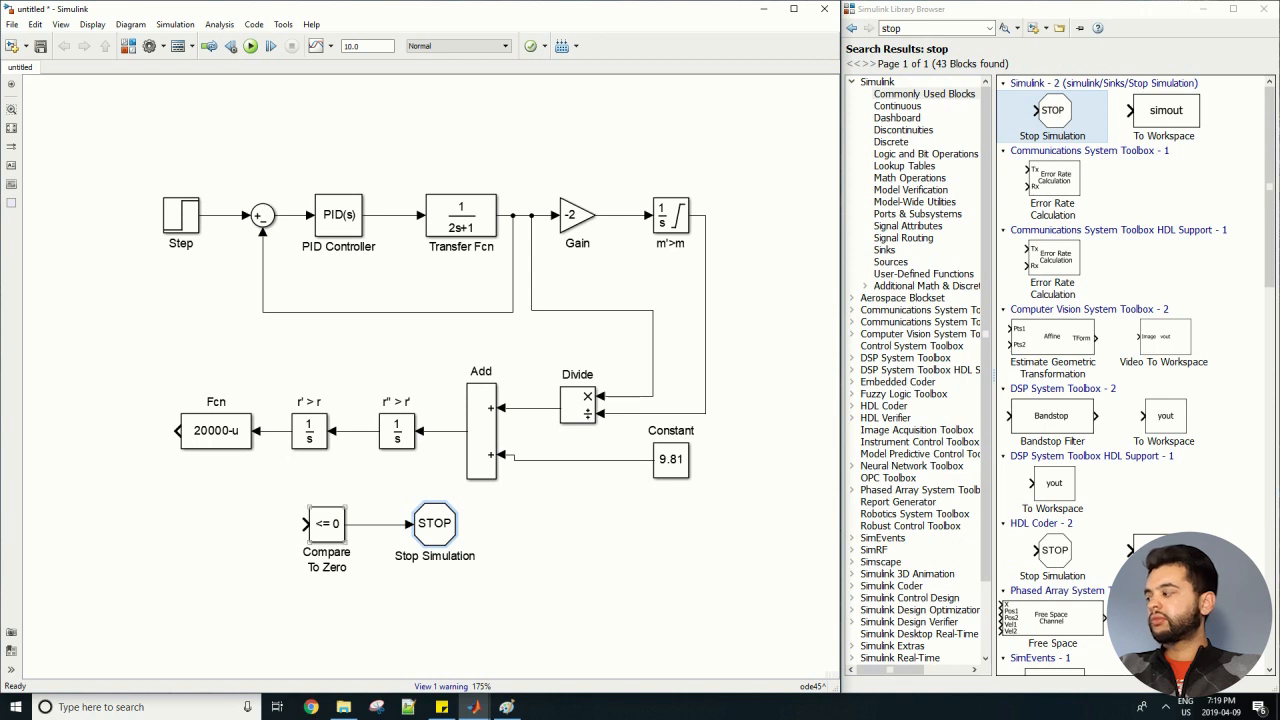
Connect the Fcn output to the Compare To Zero input and route the line's vertical segment farther from the blocks.
mouse_move(305, 523)
left_mouse_down()
mouse_move(230, 508)
mouse_move(166, 430)
left_mouse_up()
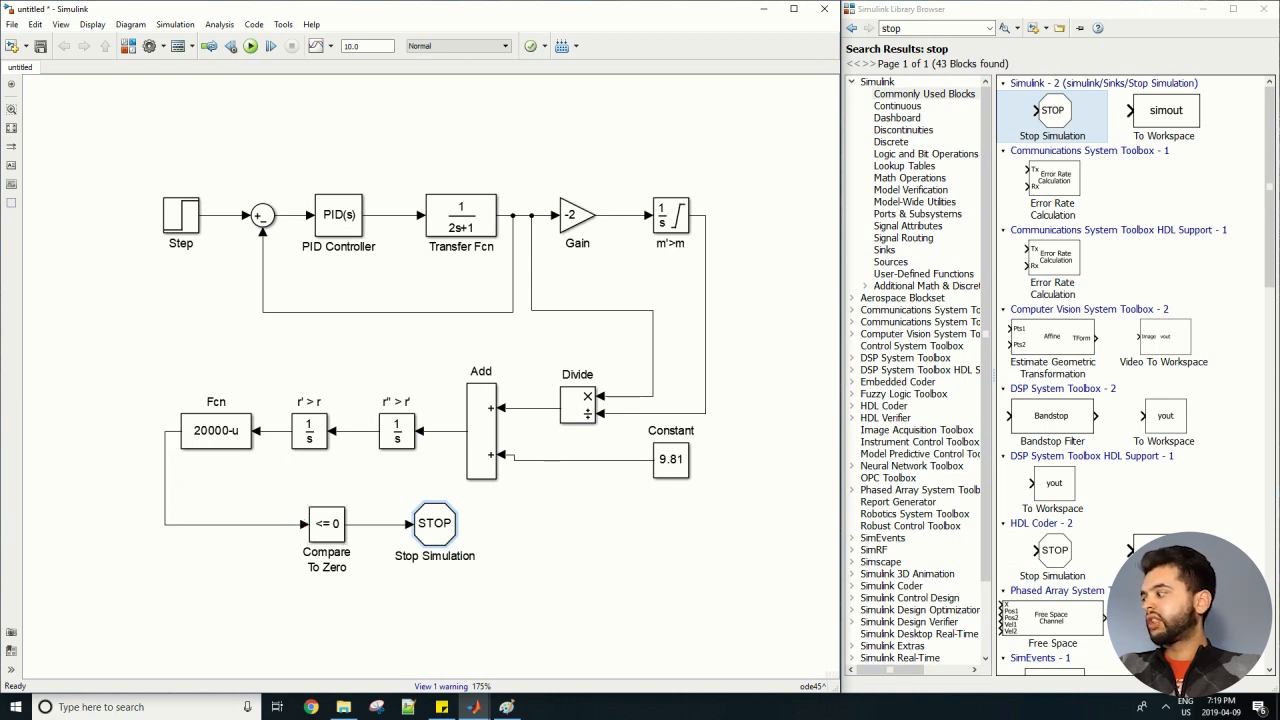
left_click_drag(165, 478, 130, 478)
left_click(153, 323)
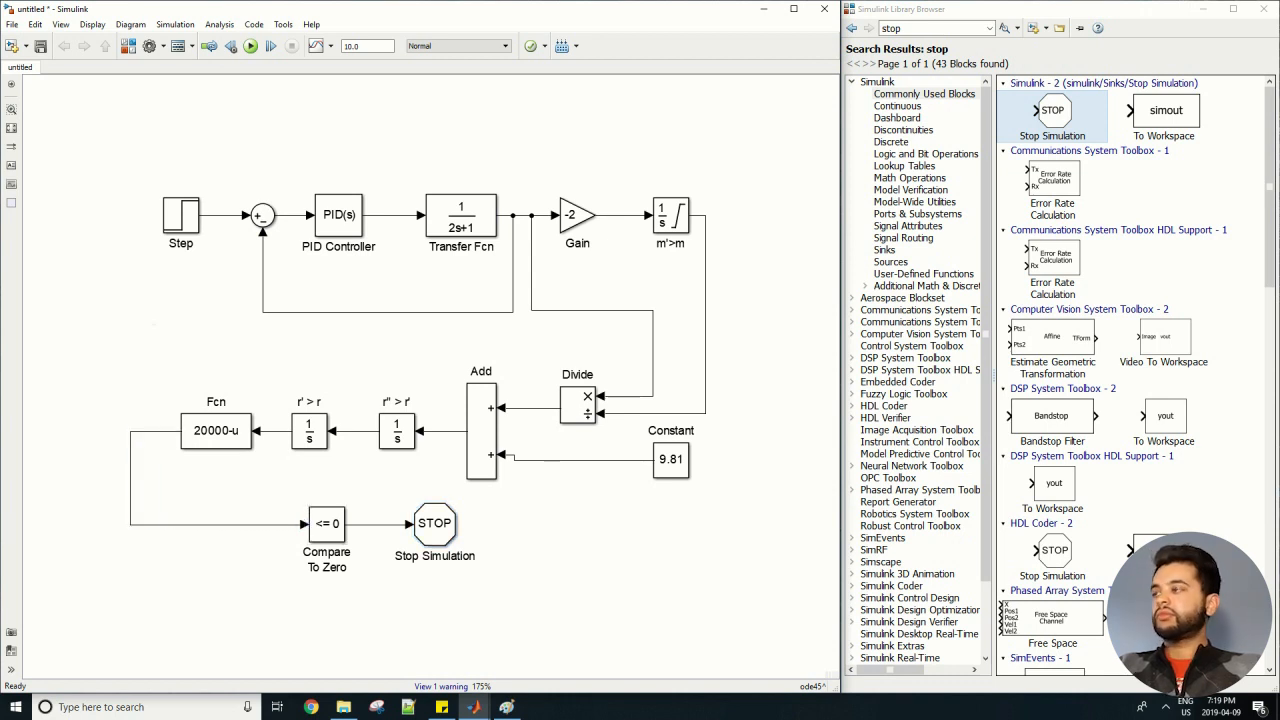
Compile the model by stepping the simulation forward.
scroll(206, 350, "up", 1)
scroll(229, 369, "down", 1)
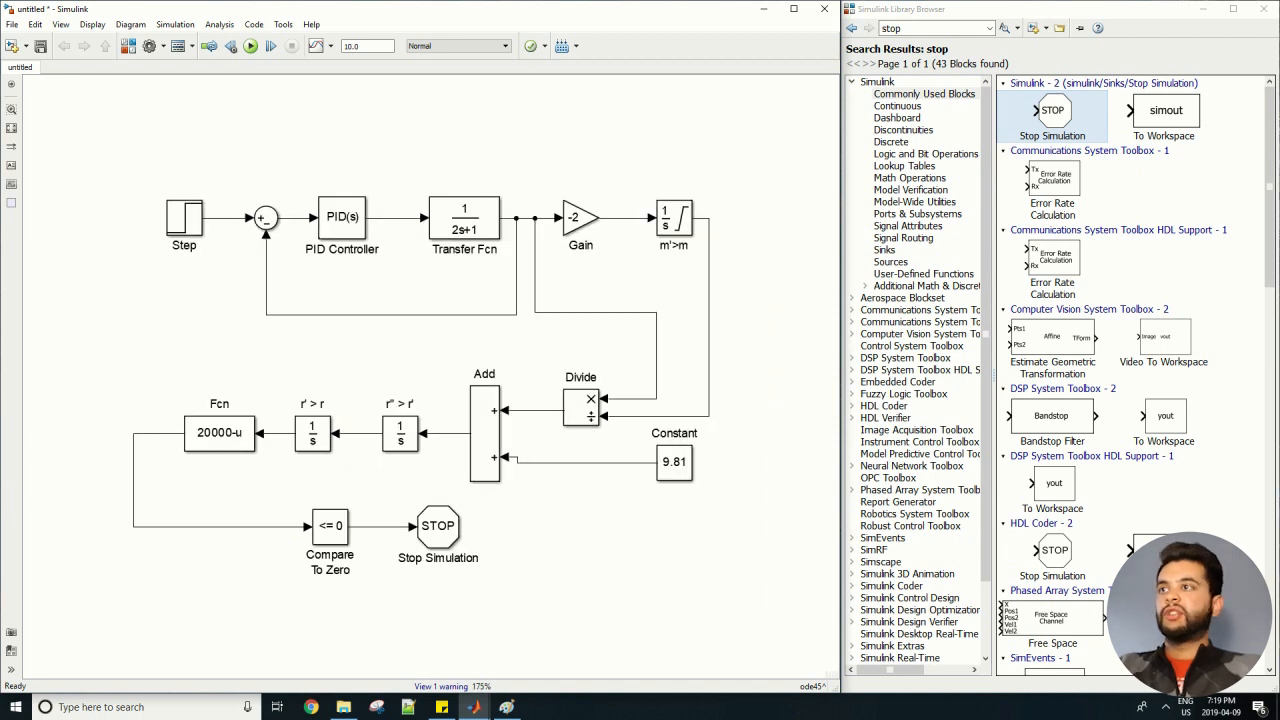
scroll(232, 369, "down", 1)
scroll(206, 366, "down", 1)
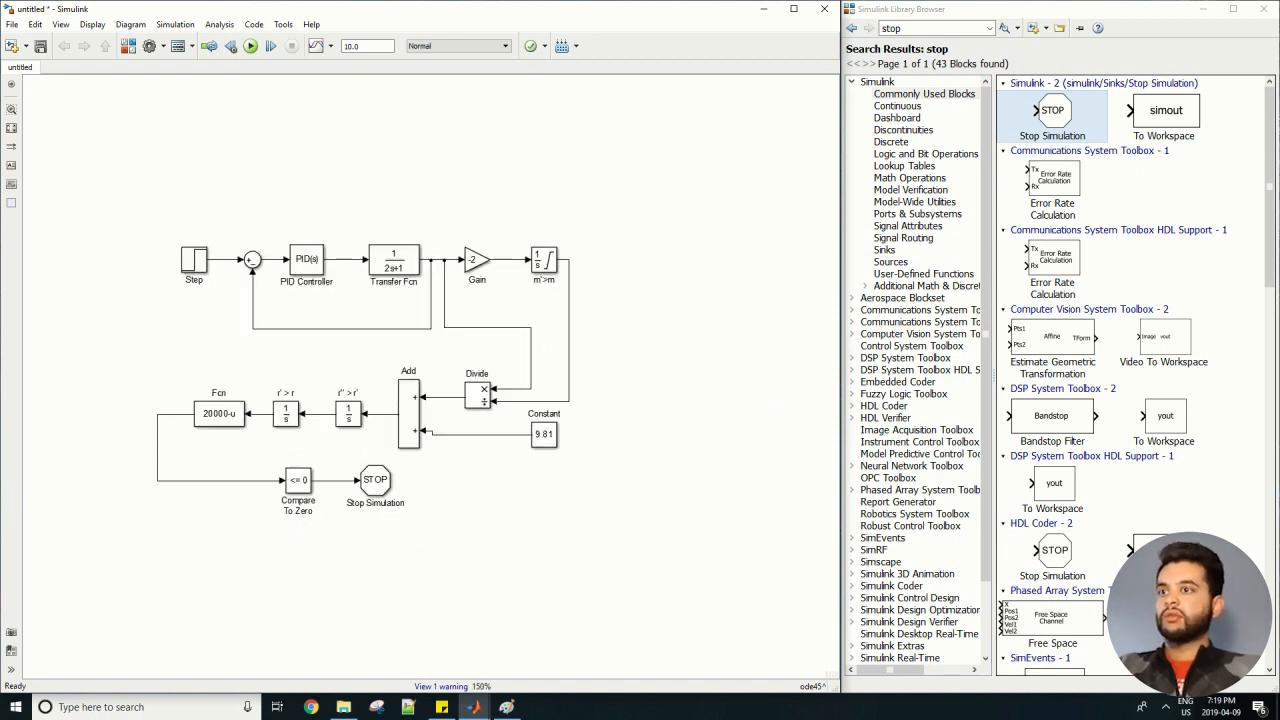
left_click_drag(208, 366, 248, 346)
scroll(250, 346, "up", 1)
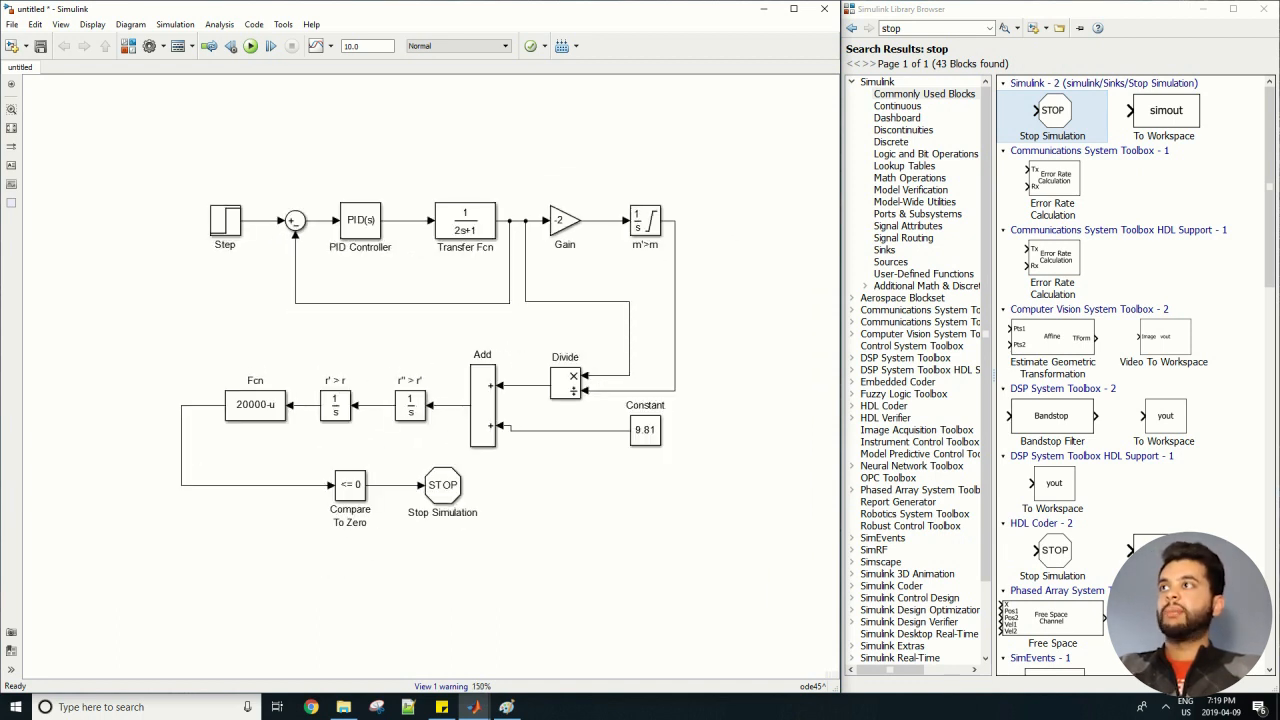
key("ctrl+t")
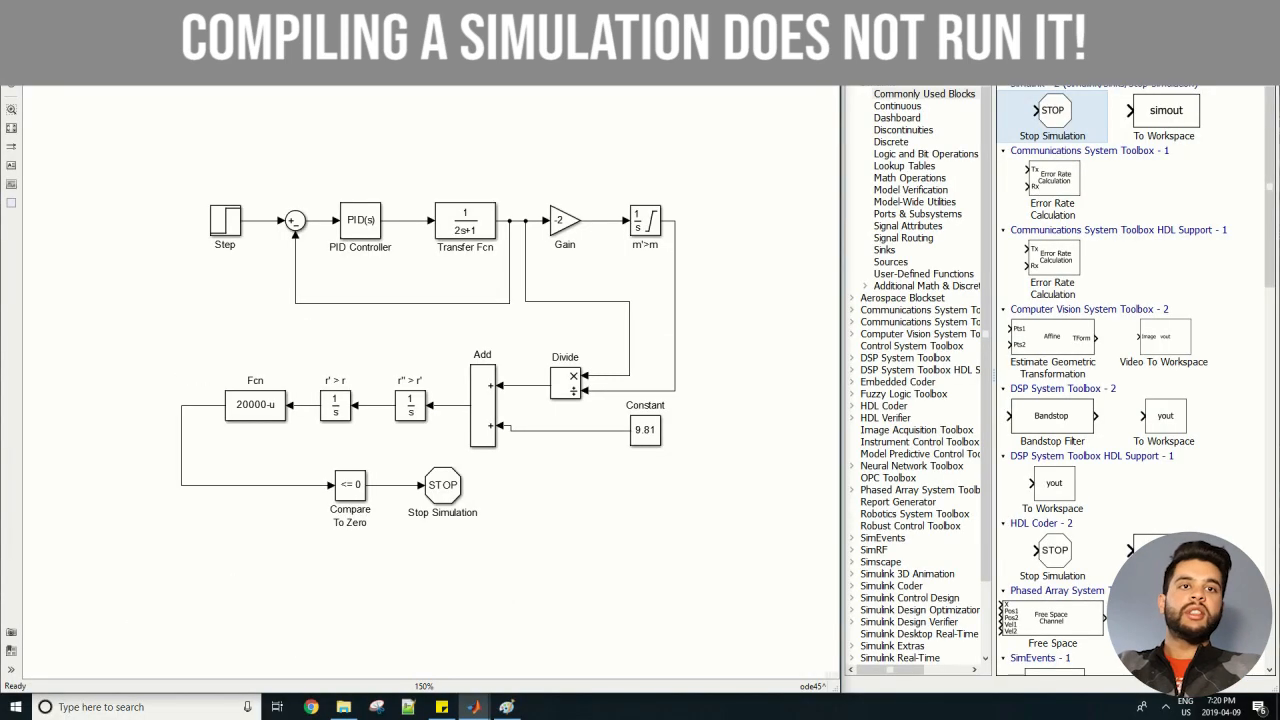
left_click(271, 46)
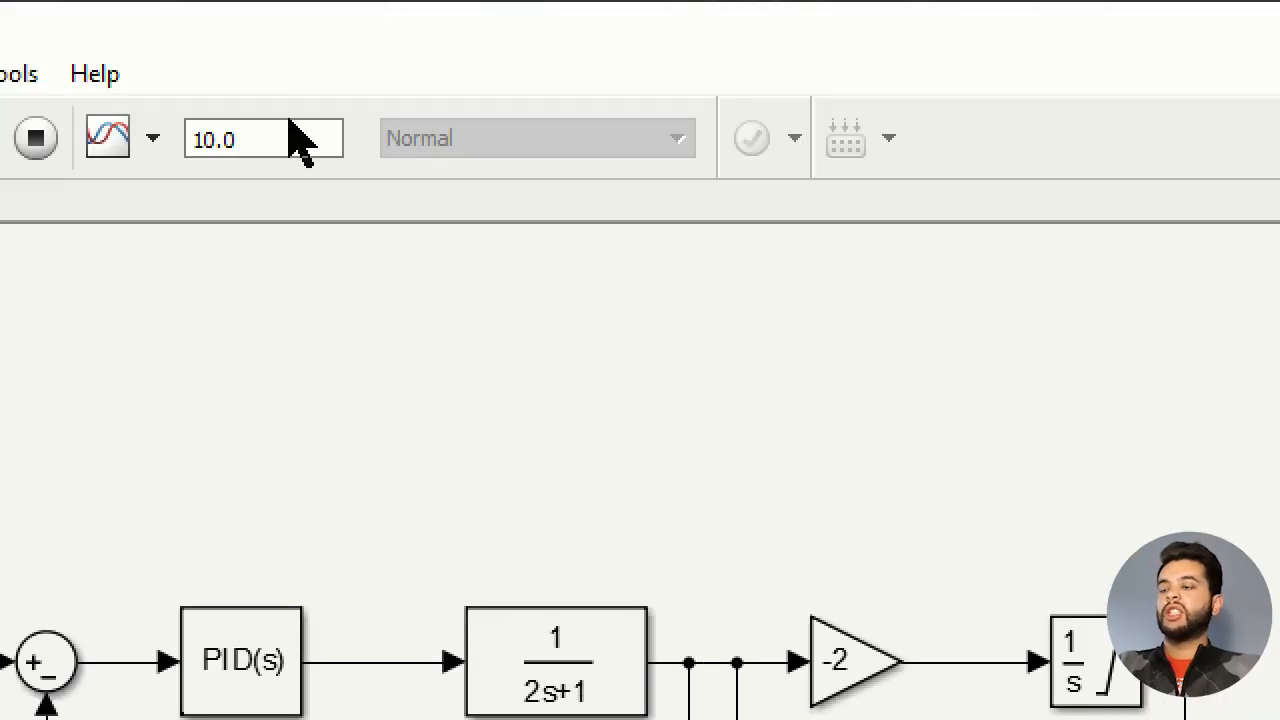
Set the simulation stop time to 35.
left_click(378, 45)
double_click(292, 131)
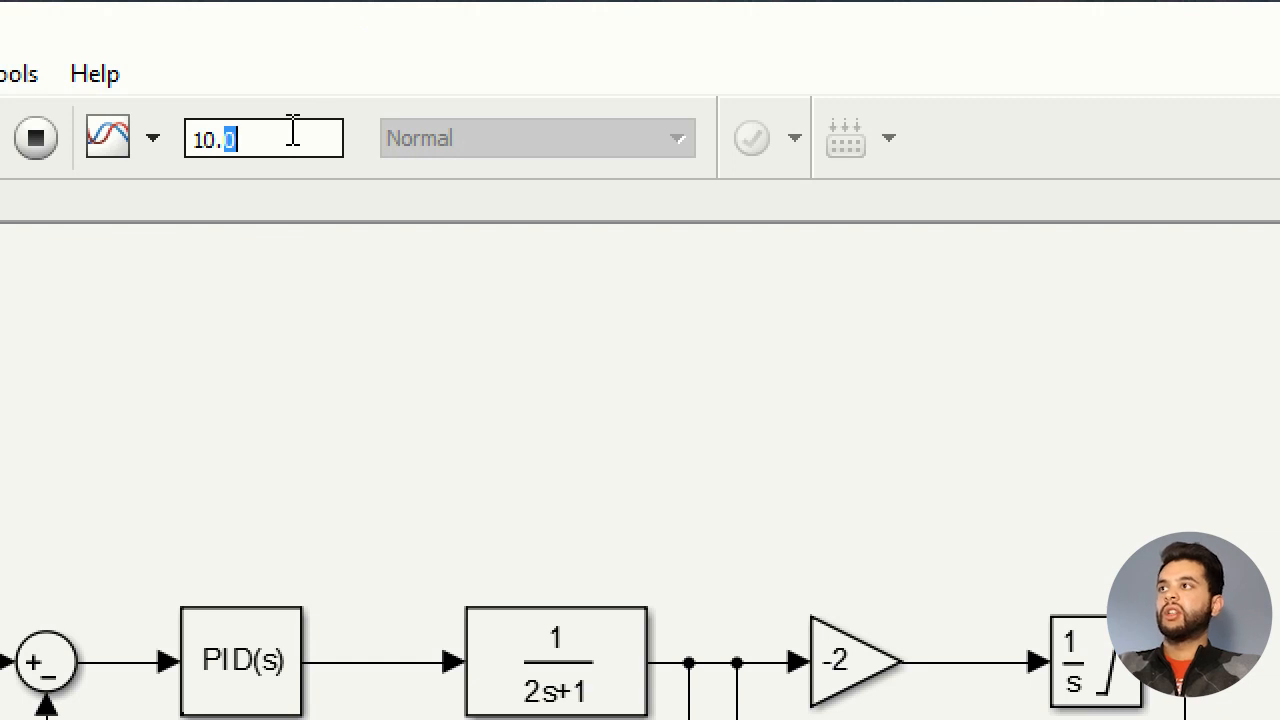
key("BackSpace")
type("3")
double_click(292, 131)
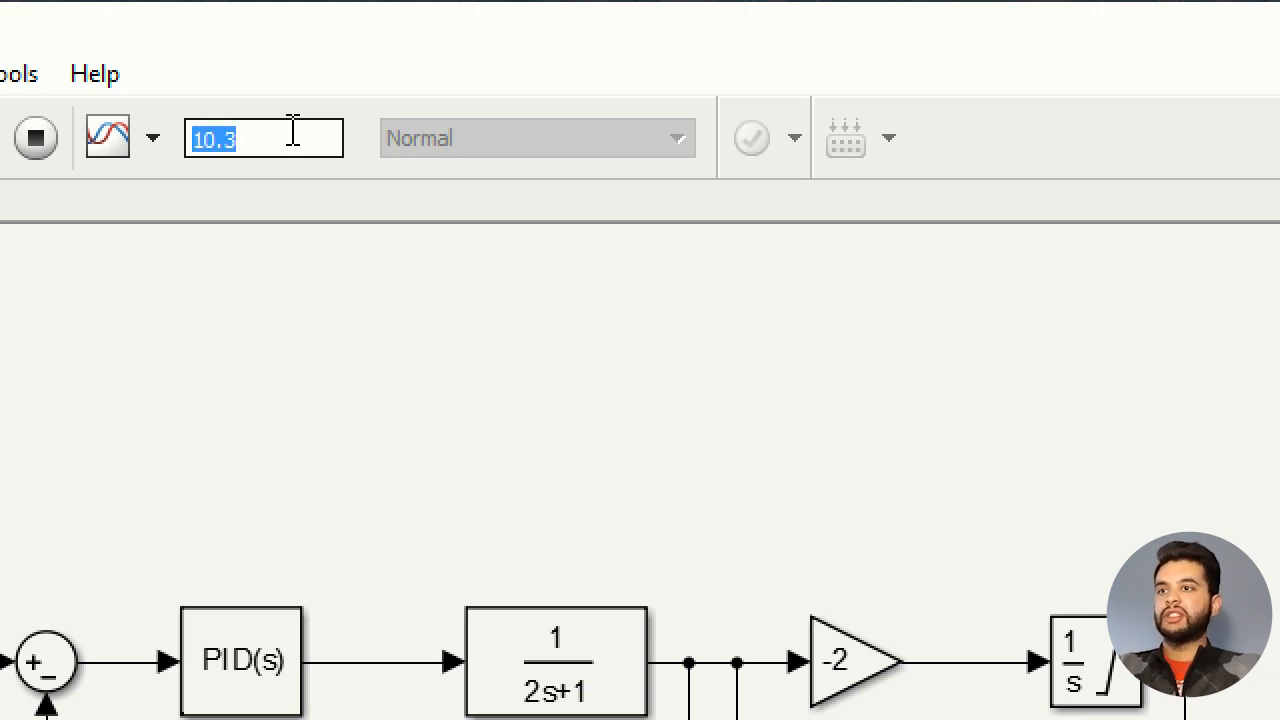
type("35")
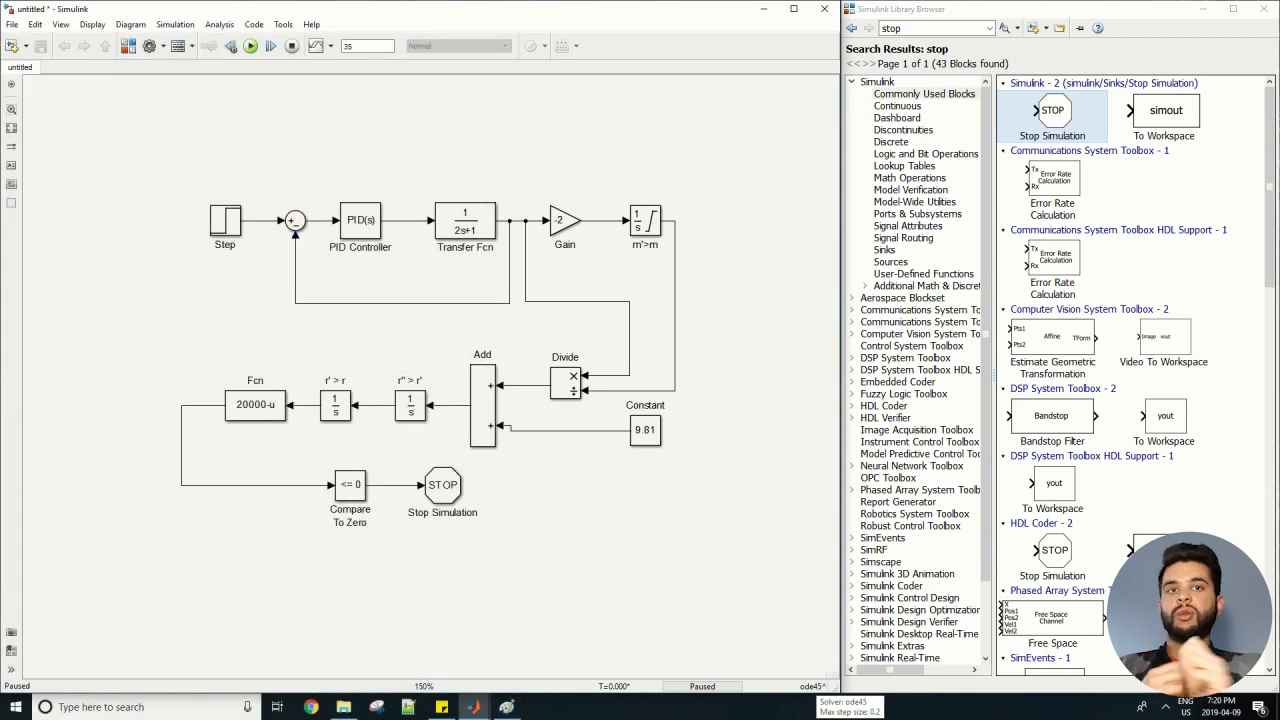
Search the block library for "DISPLAY", and stop the paused simulation so that a Display block can be added.
double_click(891, 28)
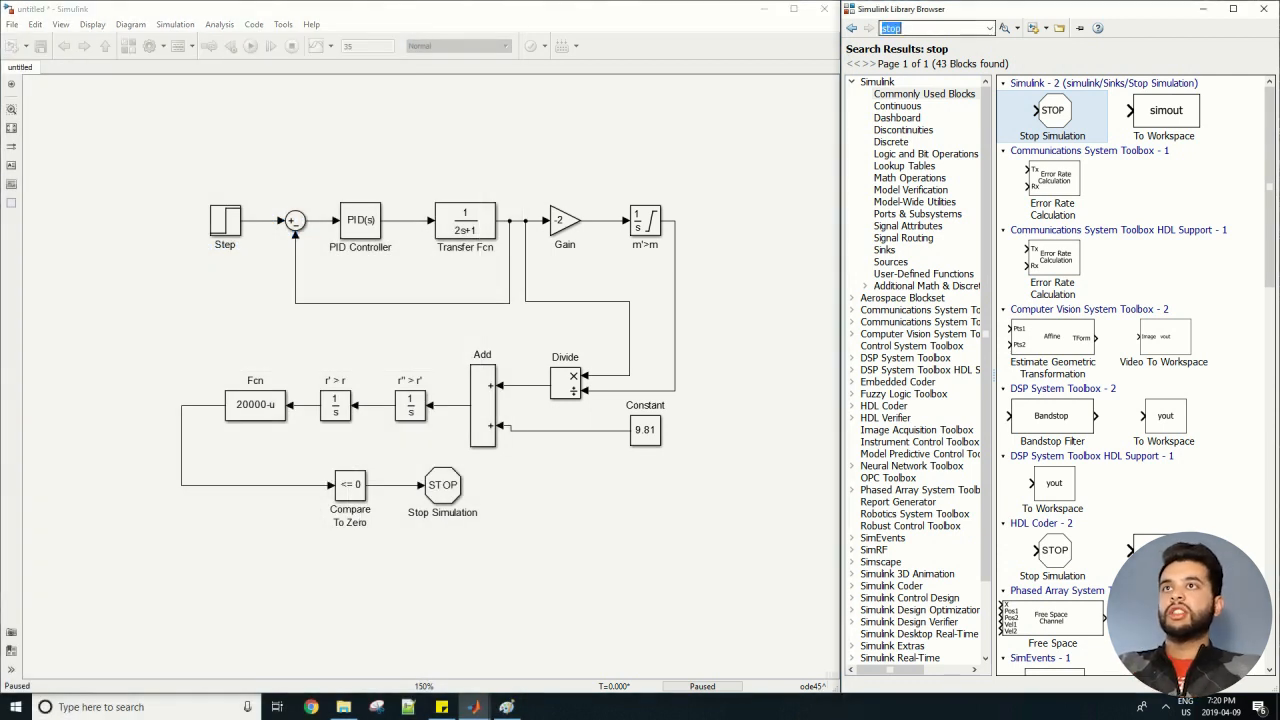
type("DISPLAY")
left_click(1005, 28)
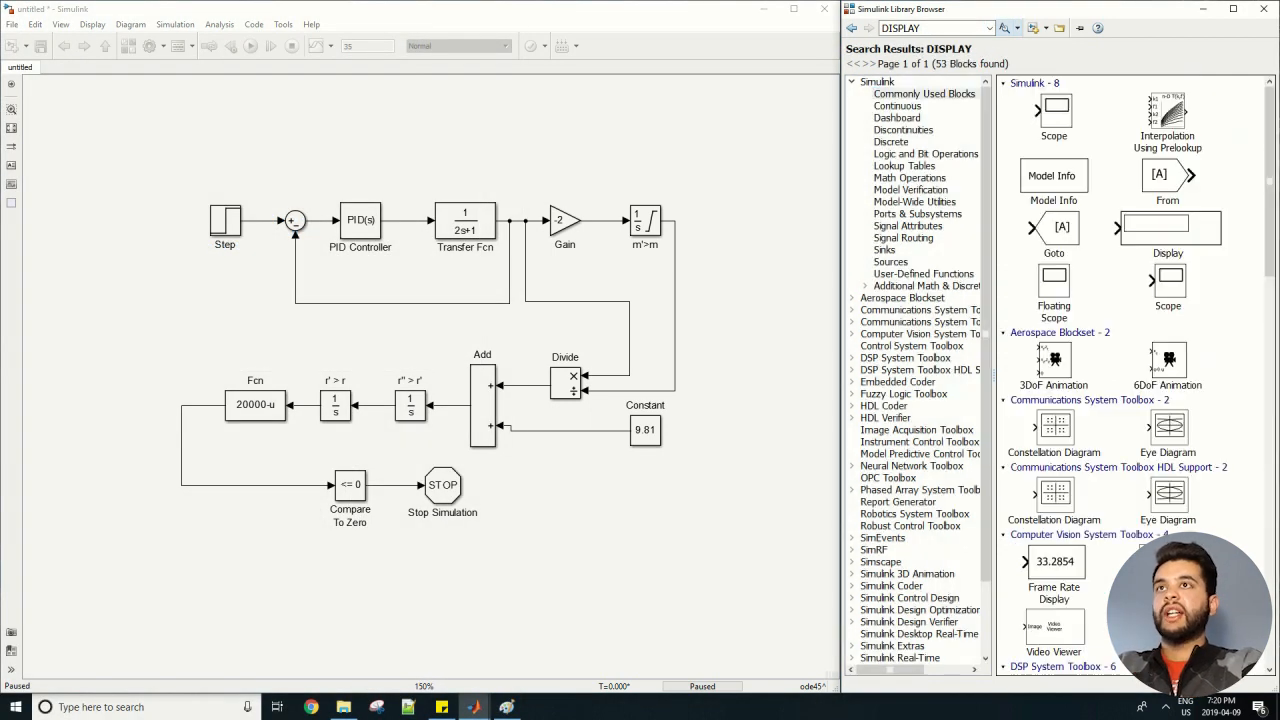
left_click_drag(1168, 230, 92, 416)
left_click(292, 46)
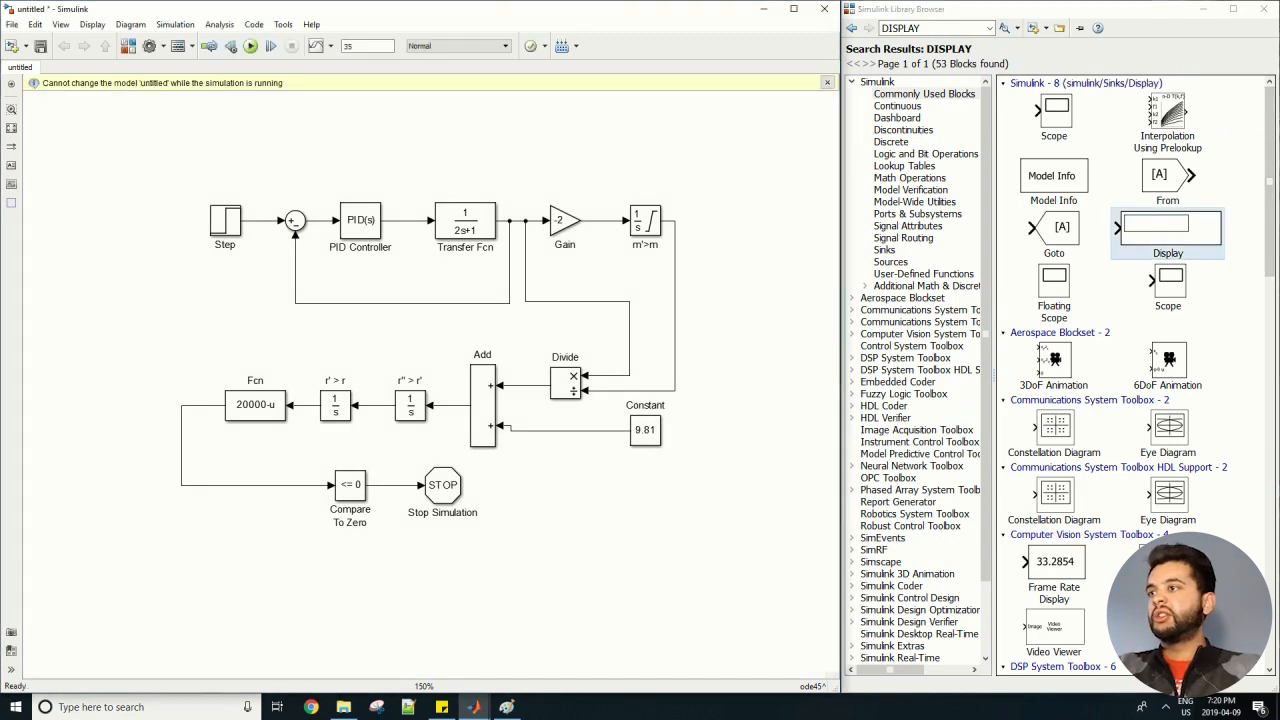
Add a flipped Display block branching off the Fcn output line and run the simulation.
key("ctrl+i")
left_click_drag(1168, 230, 181, 451)
left_click(251, 46)
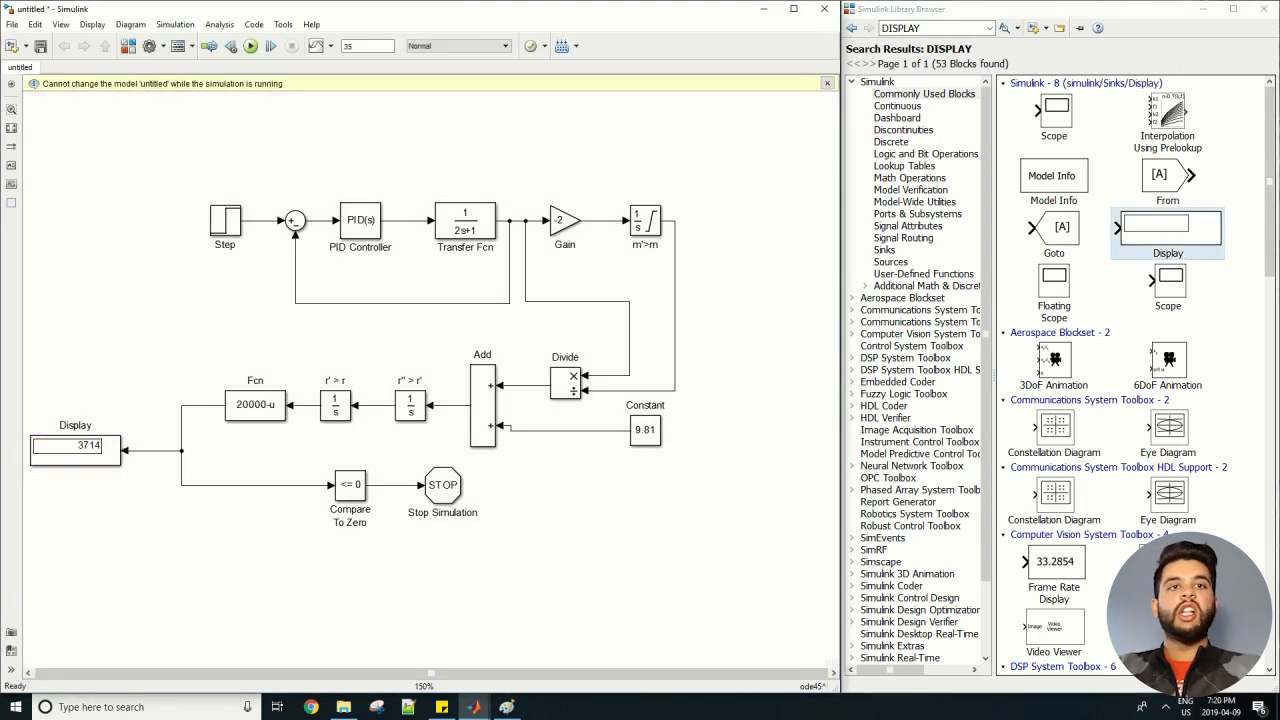
Add a Scope block above the Fcn block and branch it off the line feeding the Display.
left_click(78, 450)
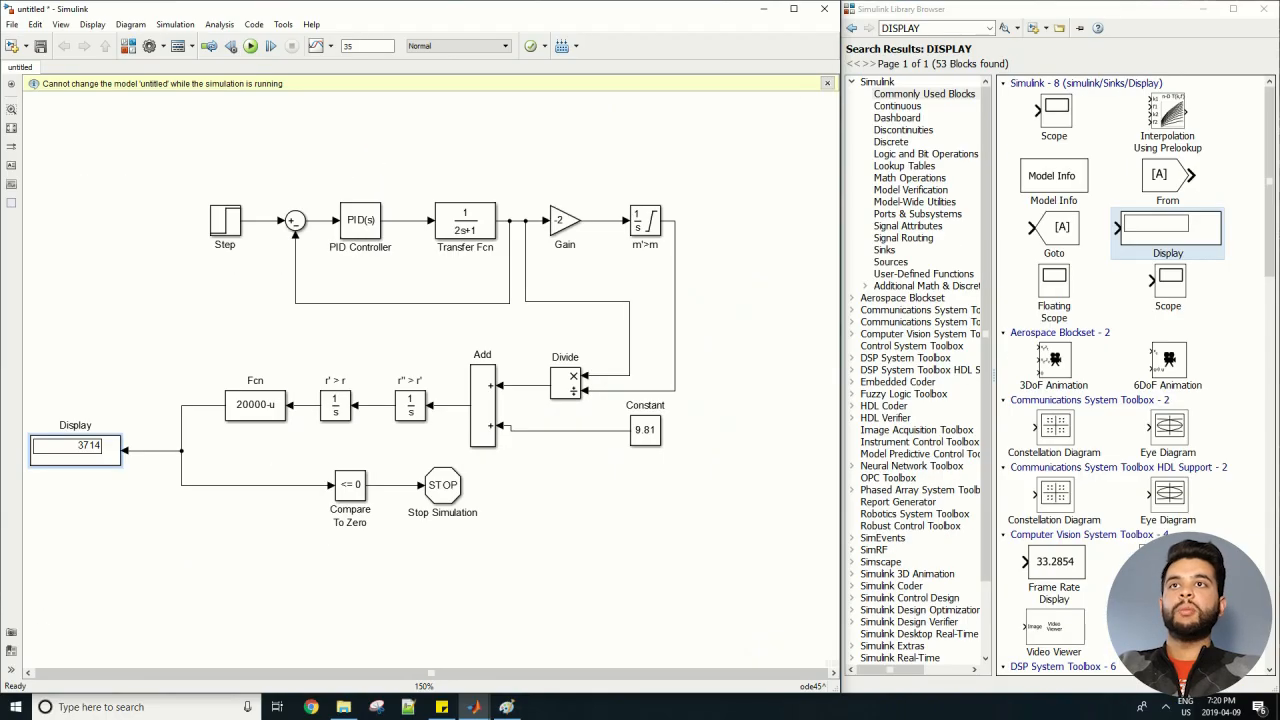
left_click_drag(1168, 285, 155, 450)
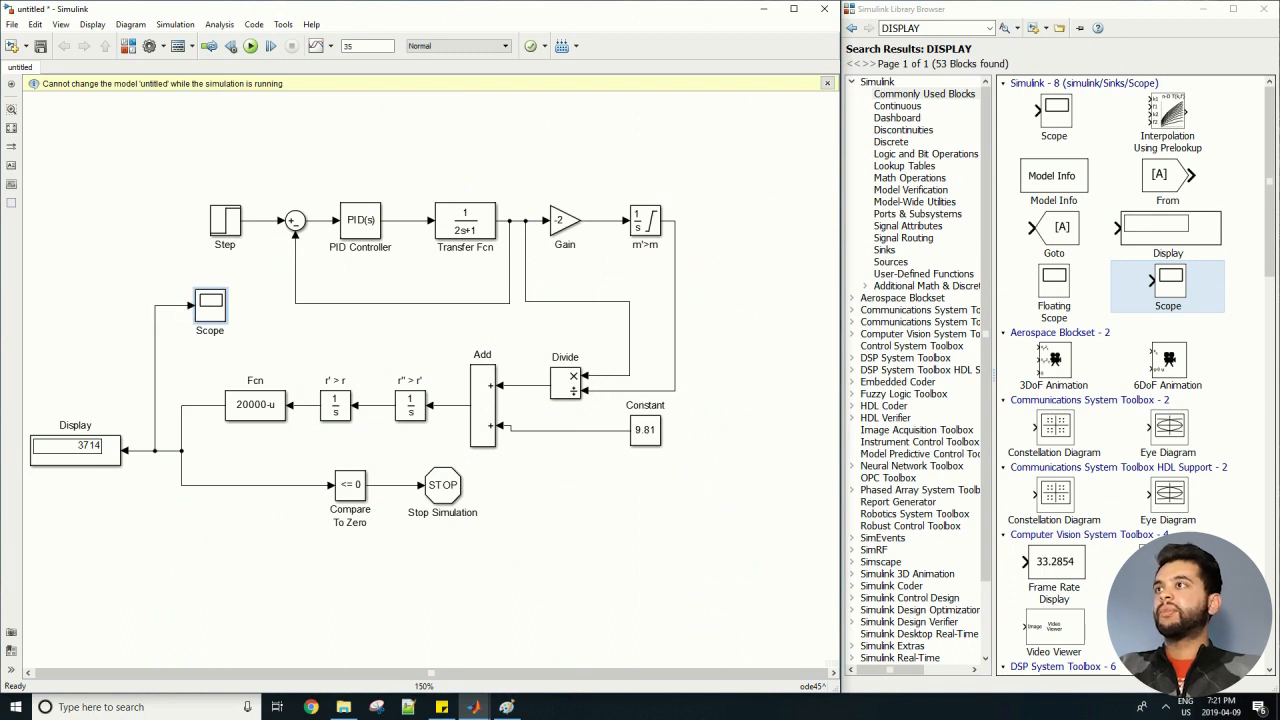
Run the simulation and open the Scope block to view the altitude output.
key("ctrl+t")
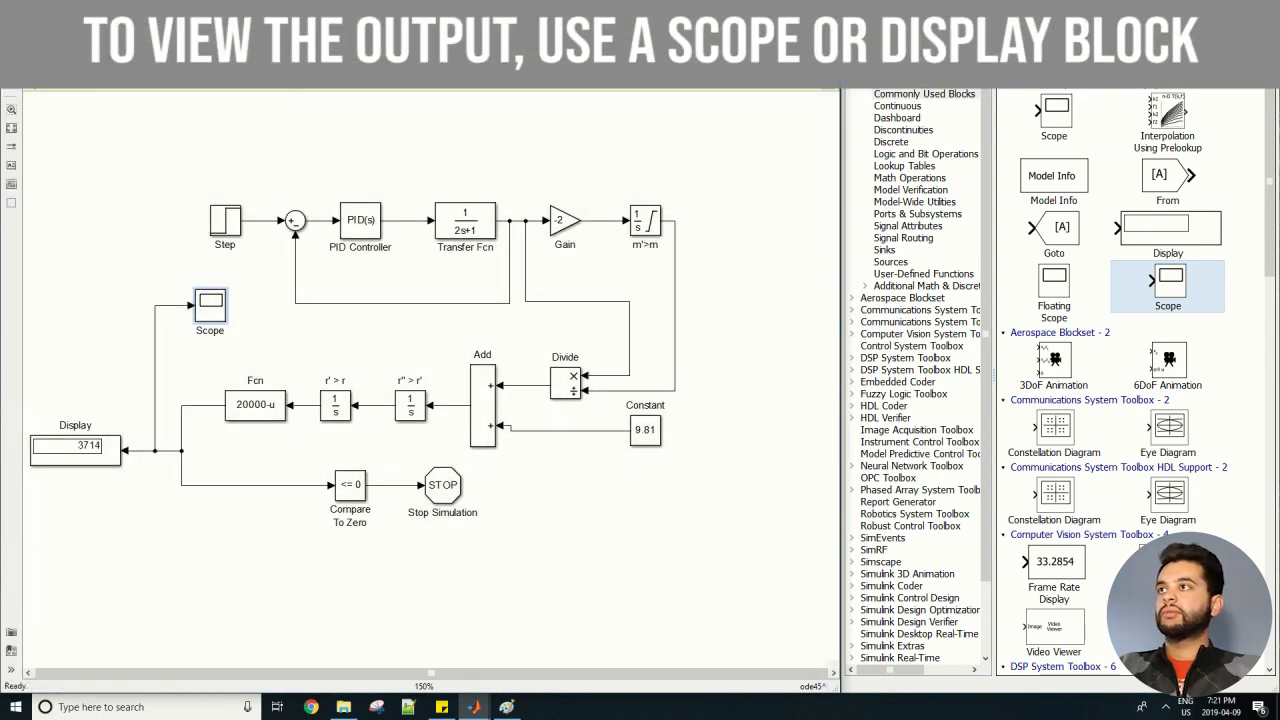
double_click(210, 305)
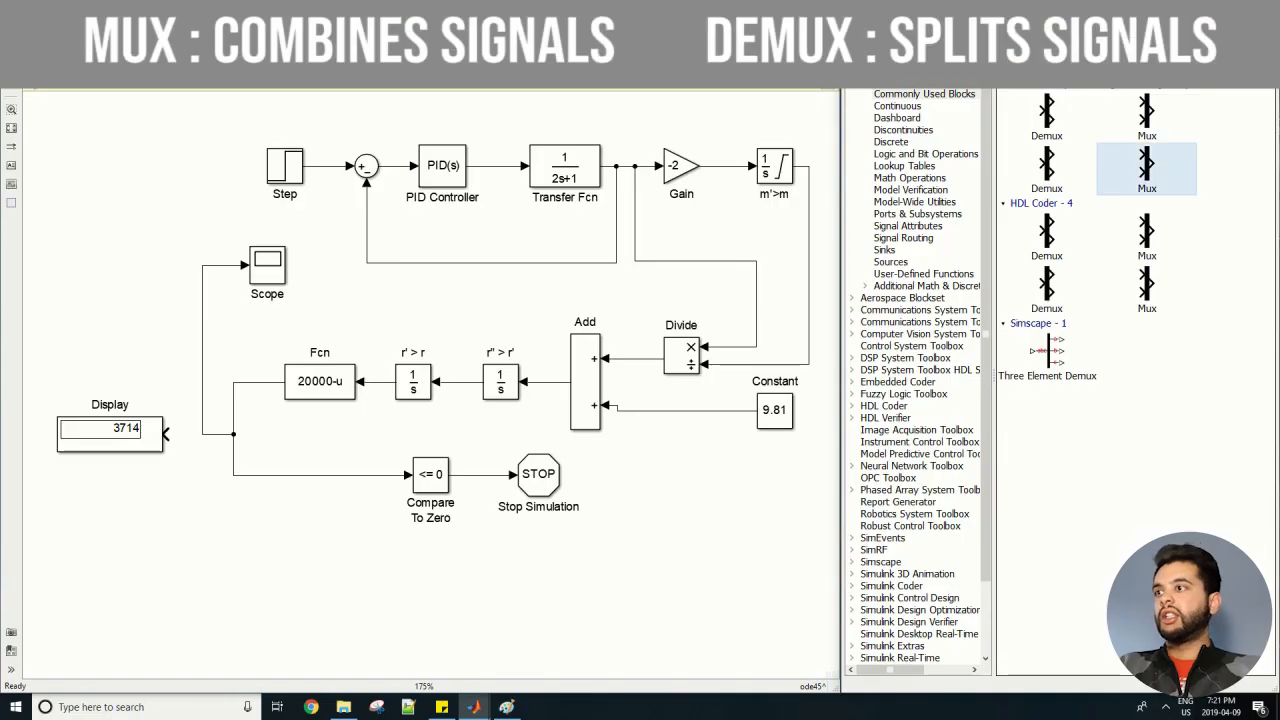
Add a Mux block below the Display, flip it to face the other way, and branch the Fcn output line to its upper input.
left_click_drag(1147, 165, 181, 528)
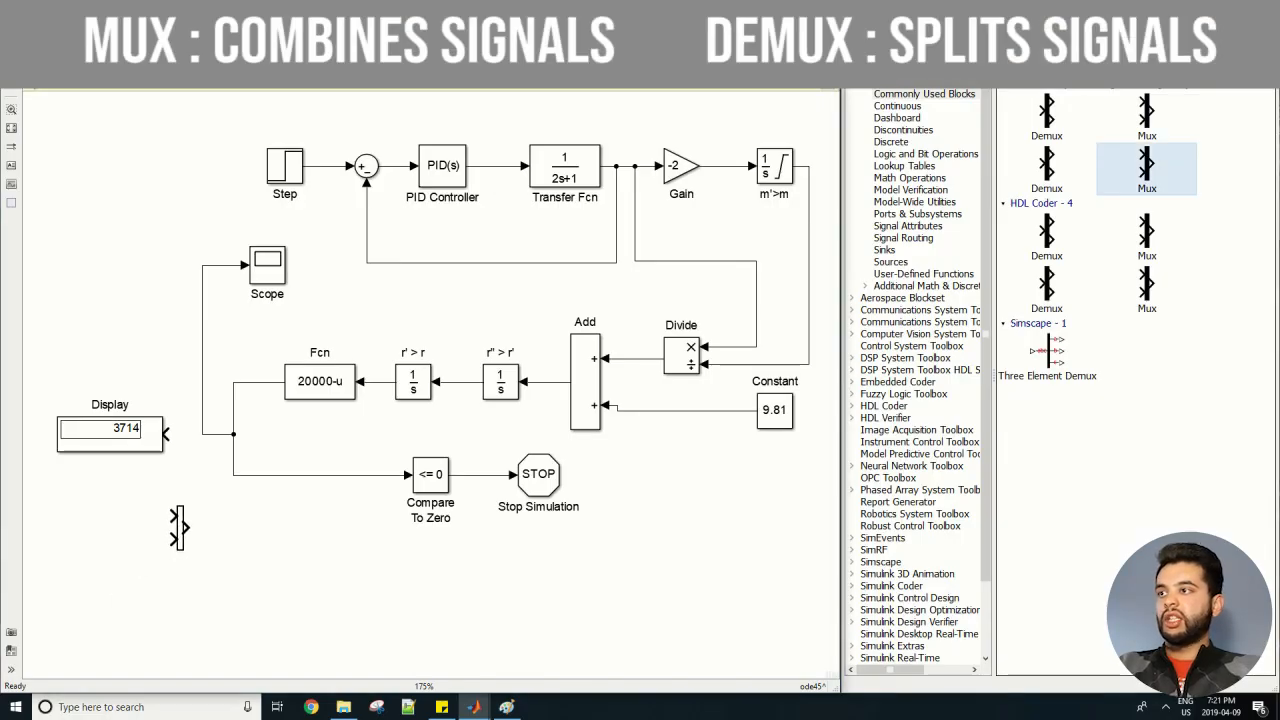
left_click(182, 528)
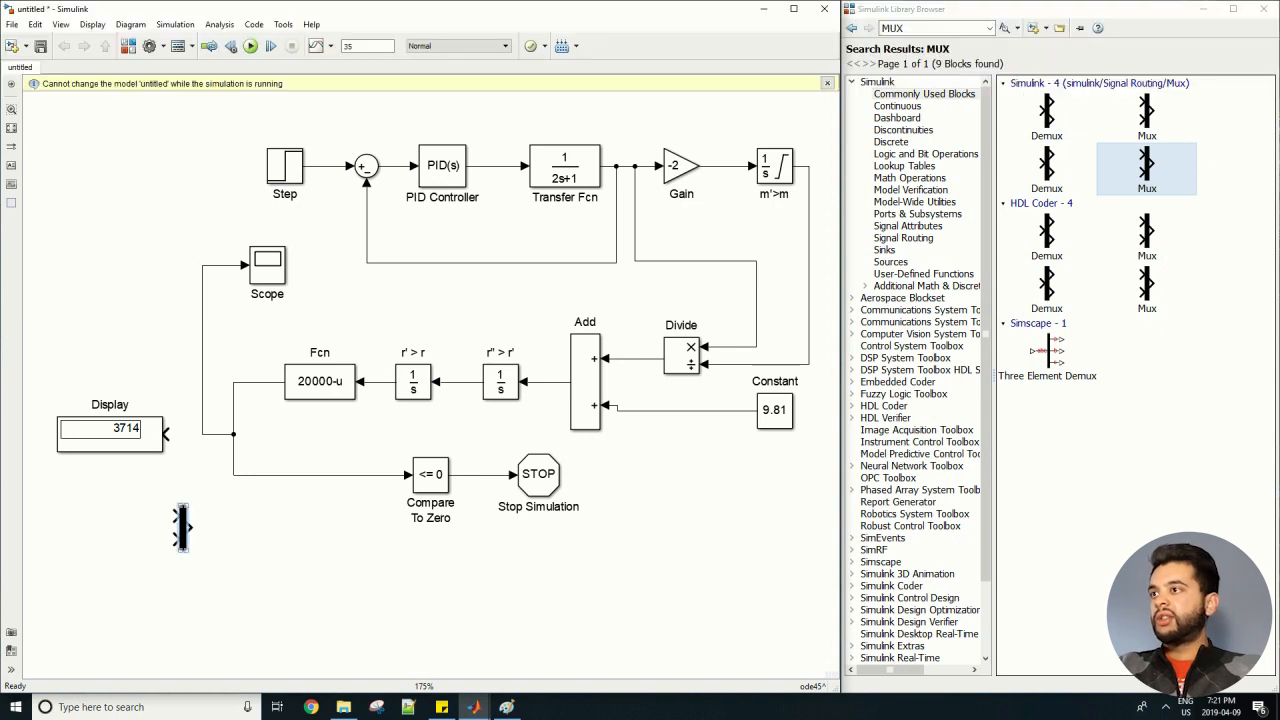
key("ctrl+r")
key("ctrl+r")
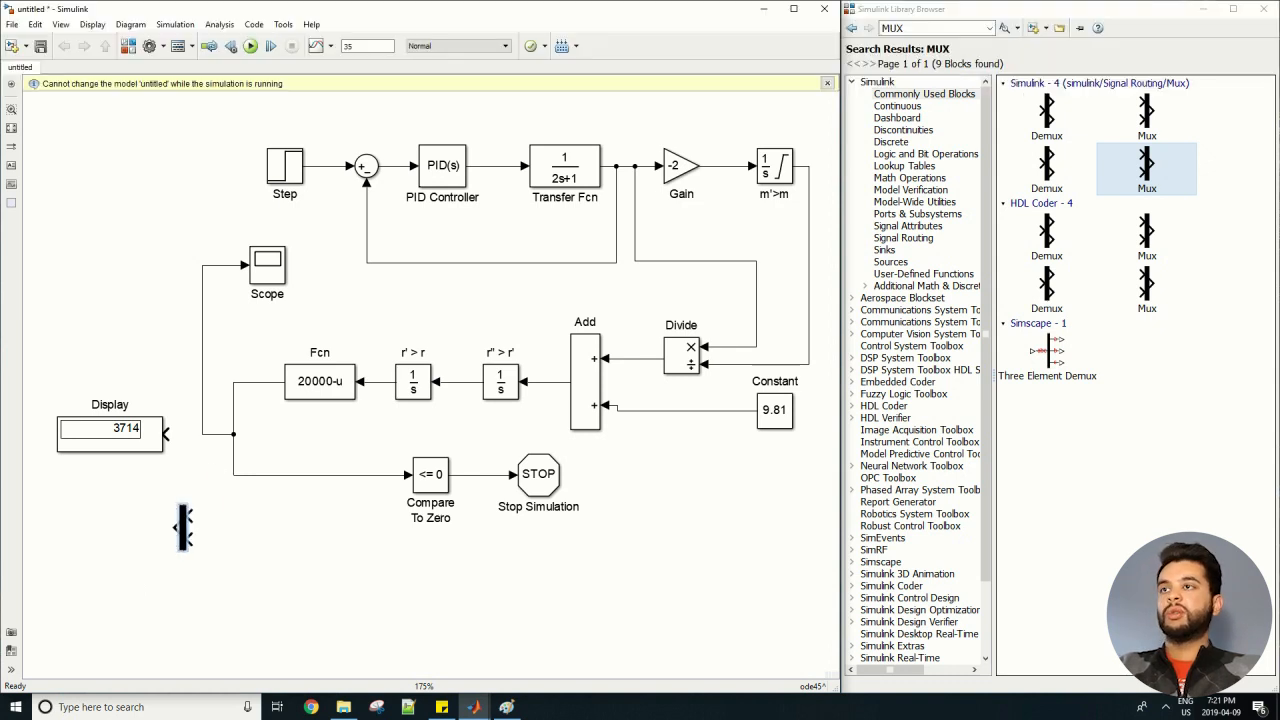
left_click_drag(190, 516, 218, 434)
scroll(373, 520, "up", 1)
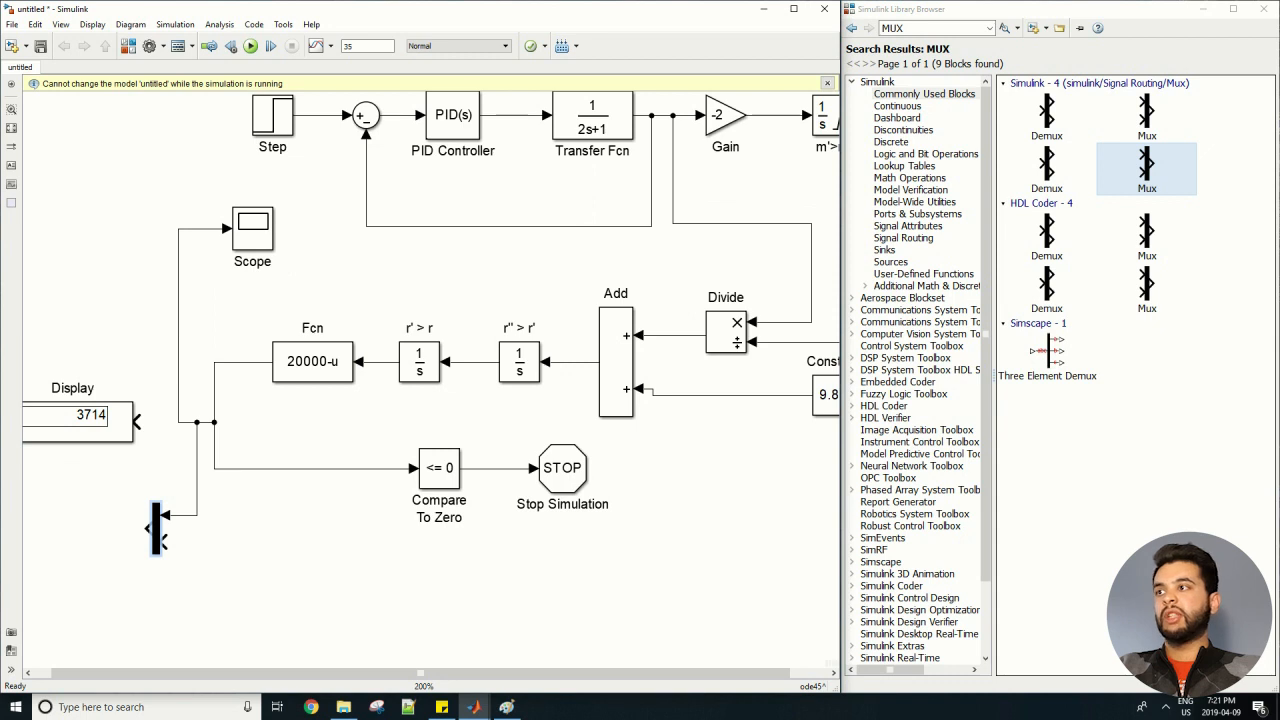
Move the Display block down beside the Mux and connect the Mux's lower input to the m'>m integrator's output line.
scroll(375, 519, "down", 2)
left_click_drag(146, 445, 97, 510)
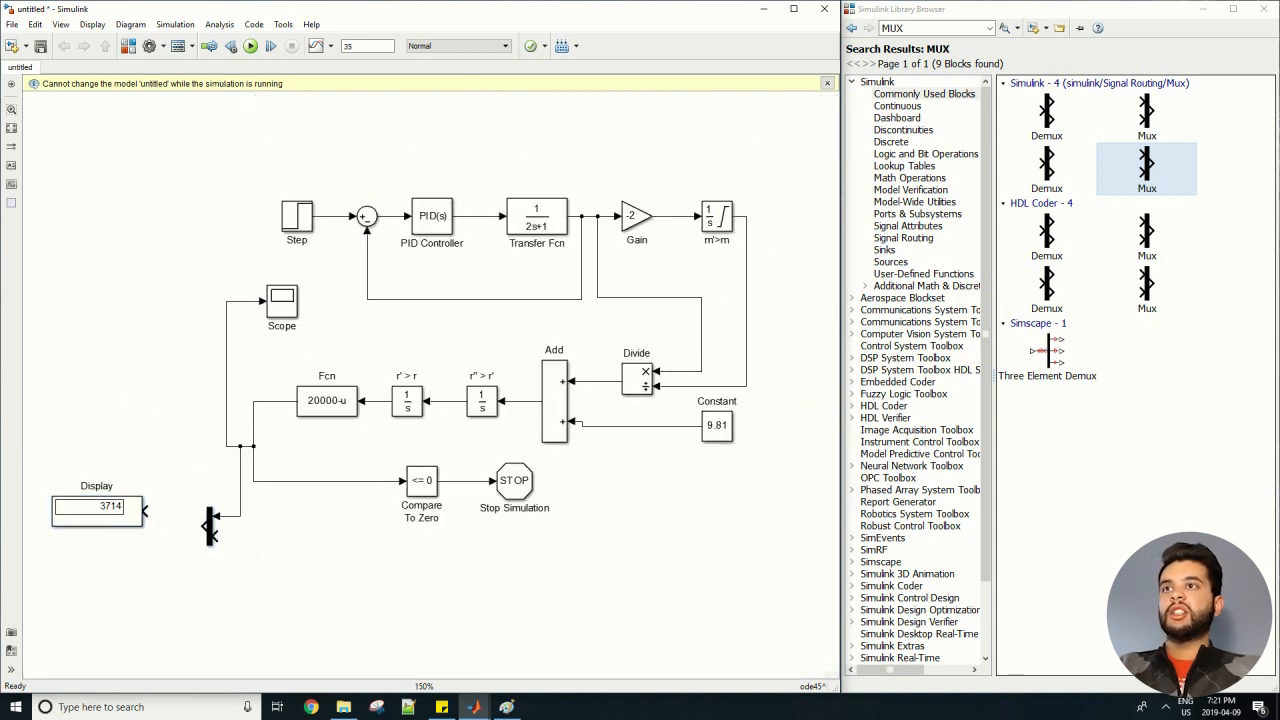
left_click_drag(212, 536, 746, 385)
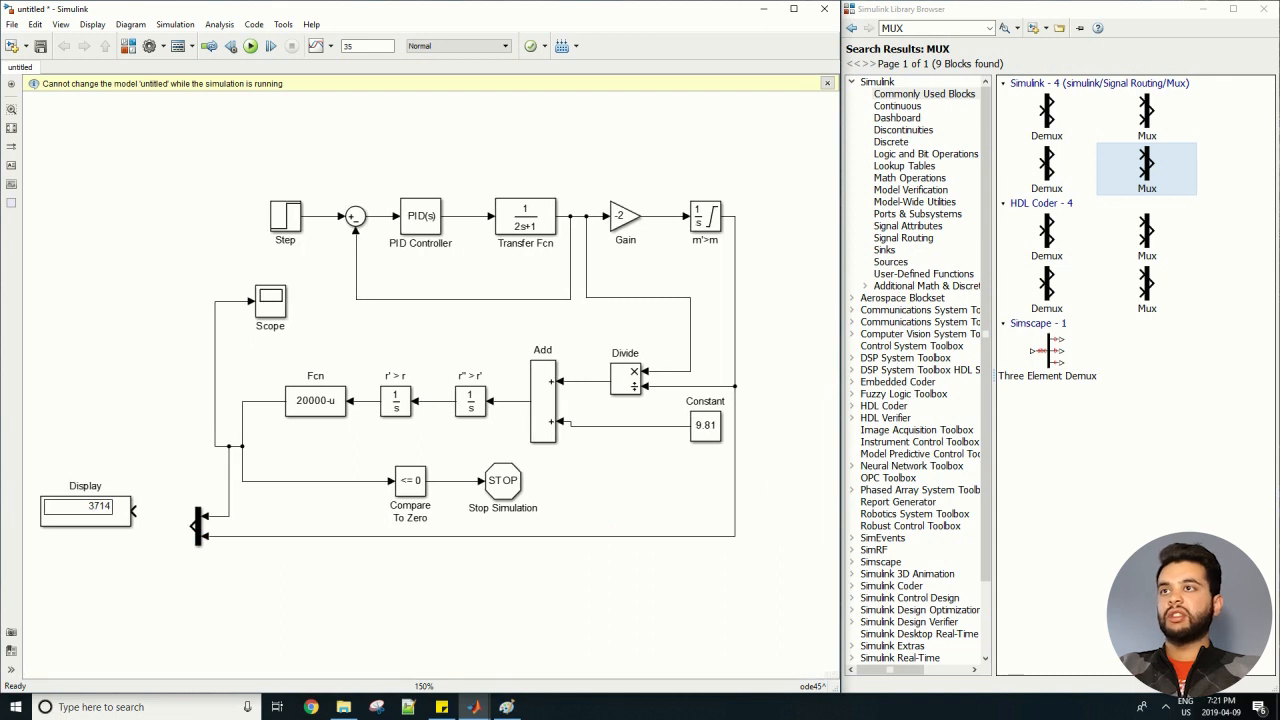
scroll(738, 400, "up", 1)
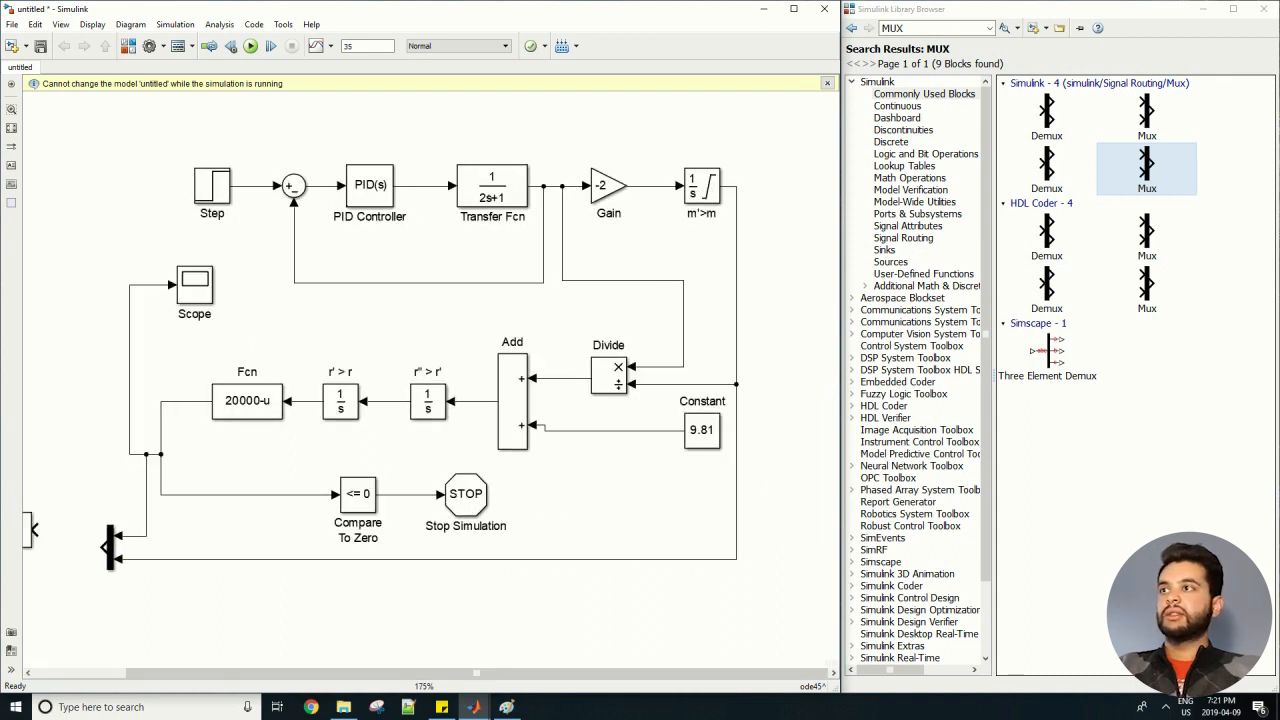
Connect the Mux output to both the Display and the Scope, and enlarge the Display to fit two values.
scroll(160, 568, "down", 1)
left_click_drag(160, 568, 303, 529)
left_click(150, 490)
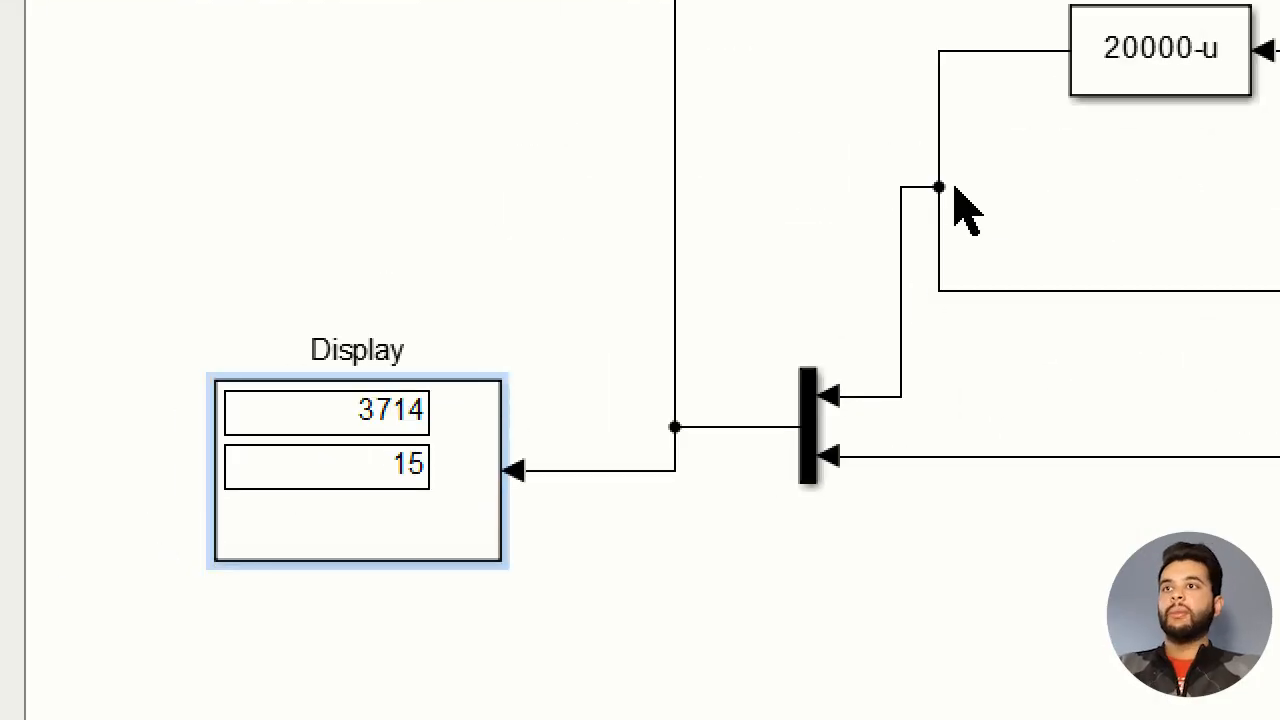
Open the block parameters of the Display block fed by the Mux.
left_click(1080, 86)
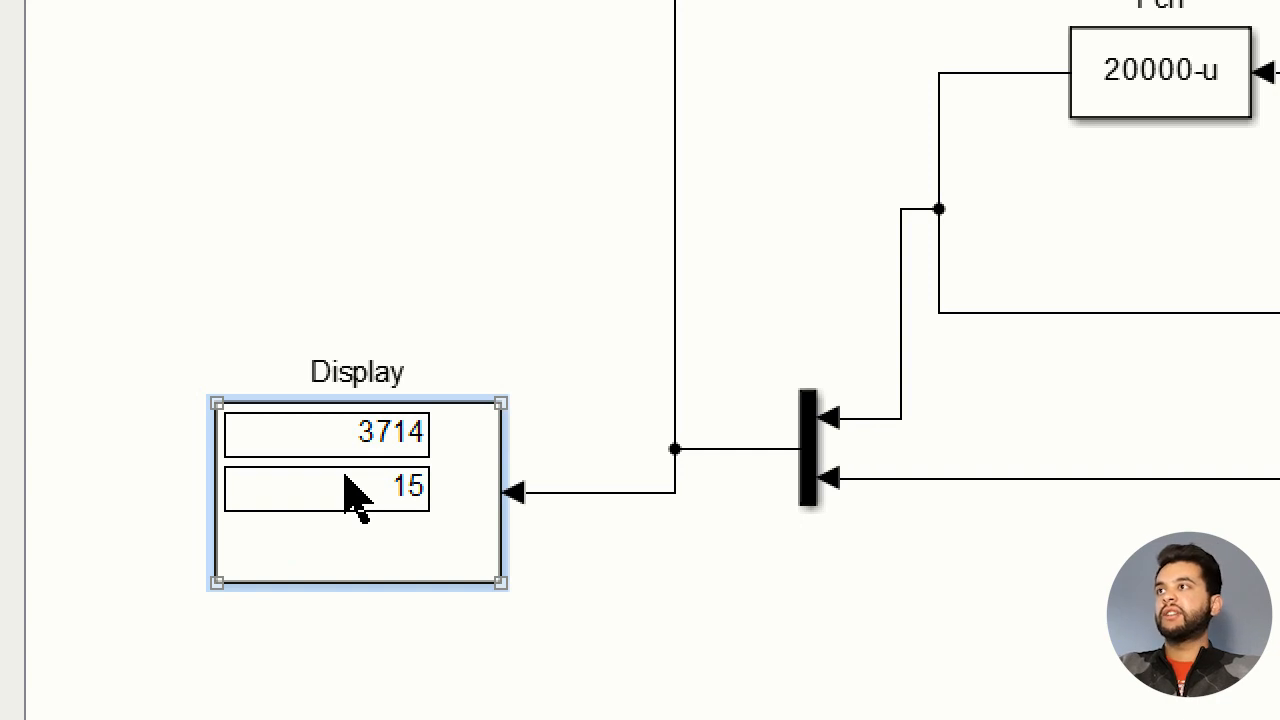
double_click(323, 445)
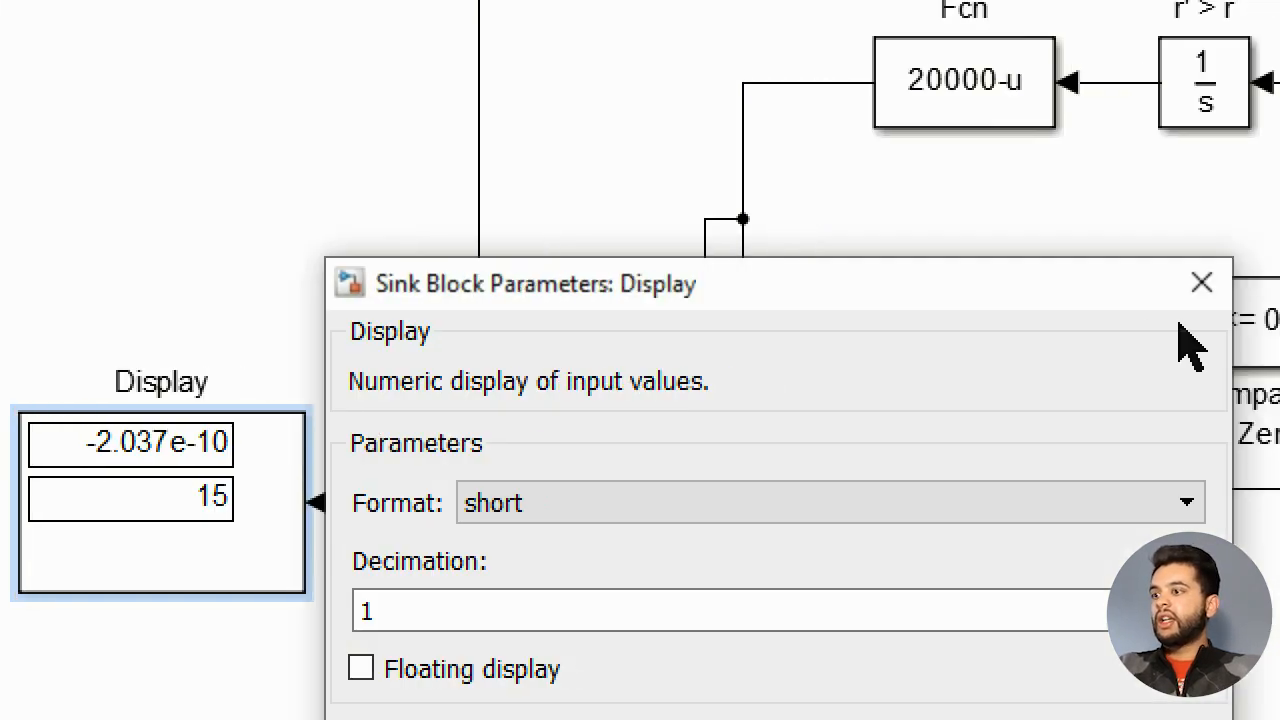